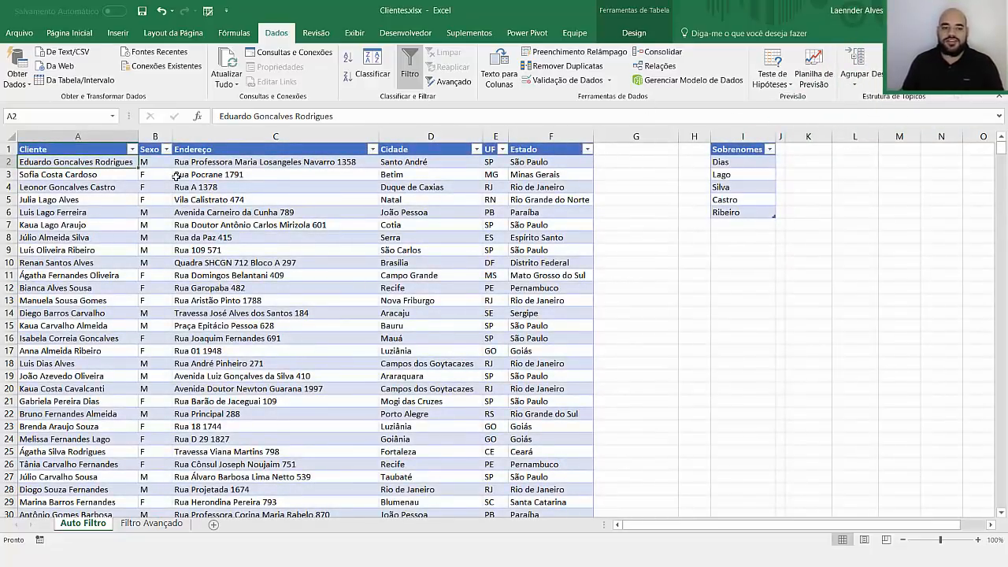
Step: Review the client table's names, addresses and cities, the surname list, and the Estado filter
click(178, 187)
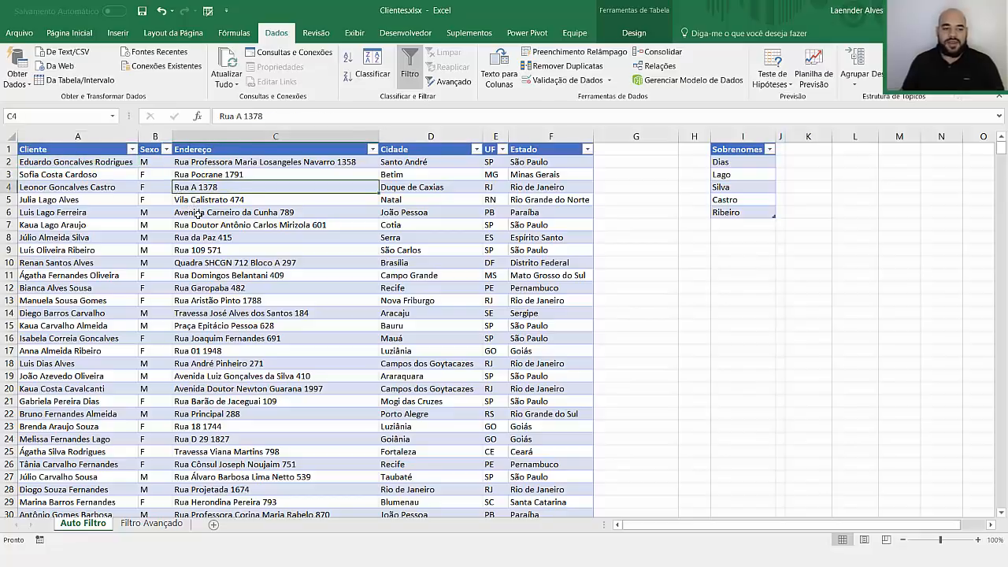
click(108, 184)
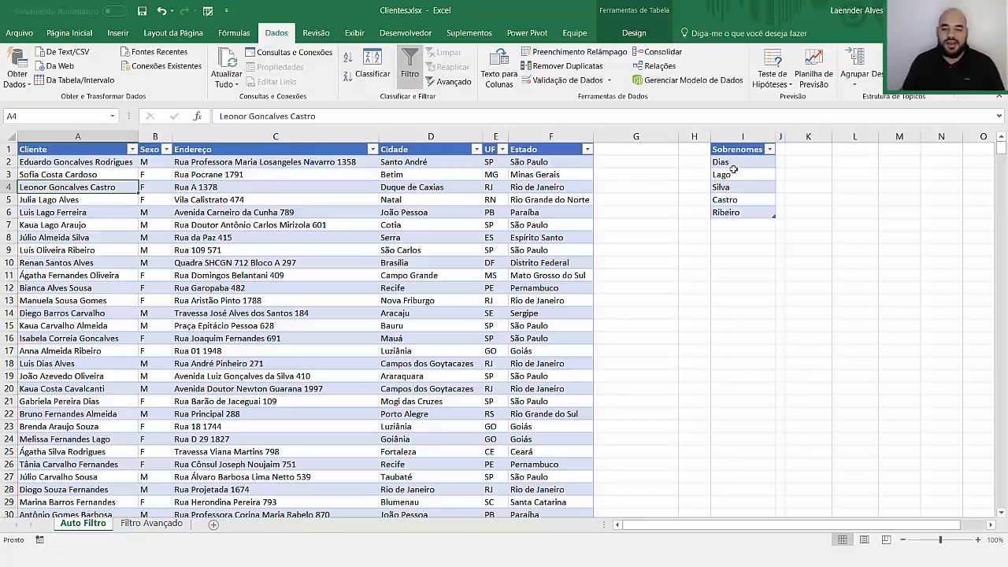
drag(733, 169, 737, 212)
click(344, 233)
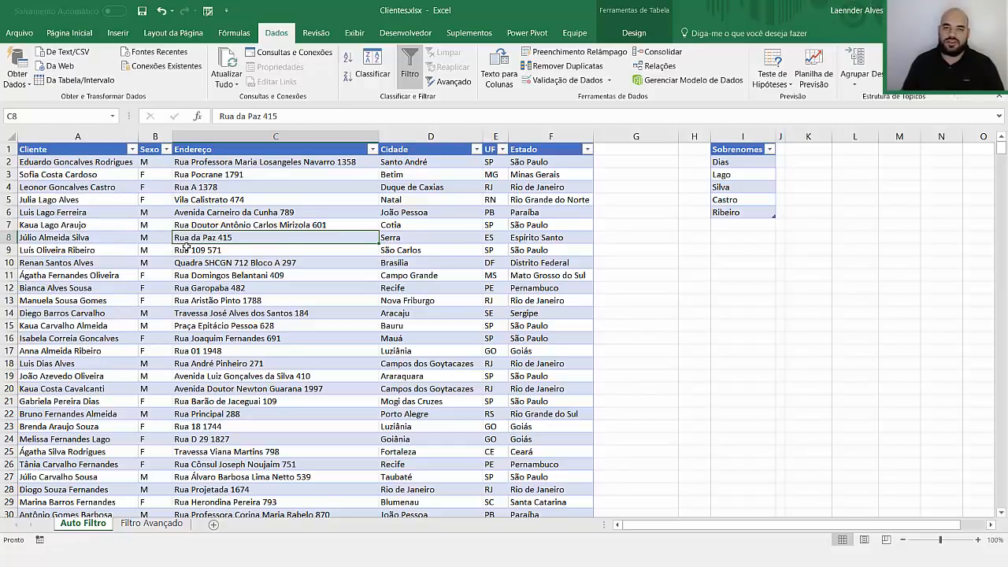
click(223, 250)
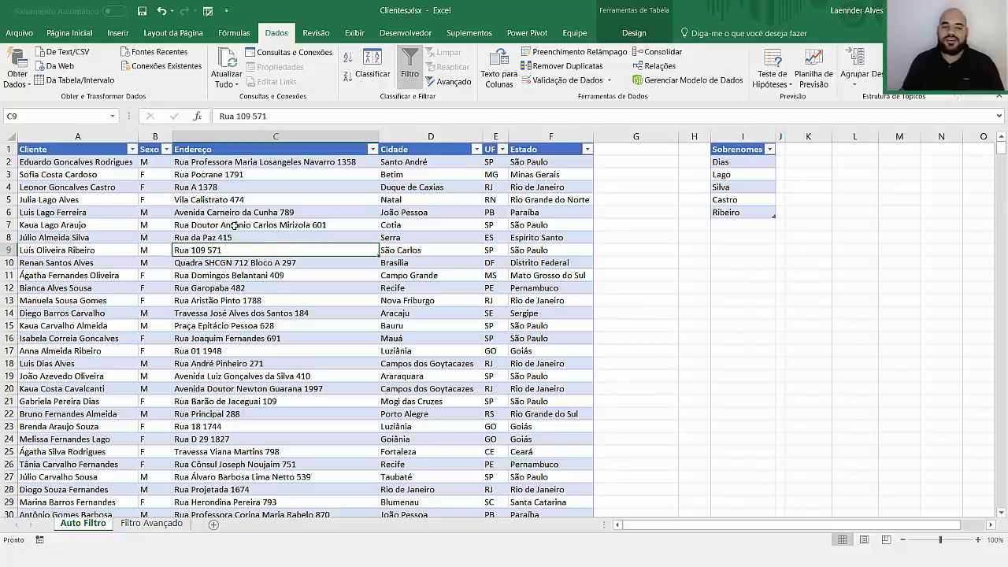
click(234, 225)
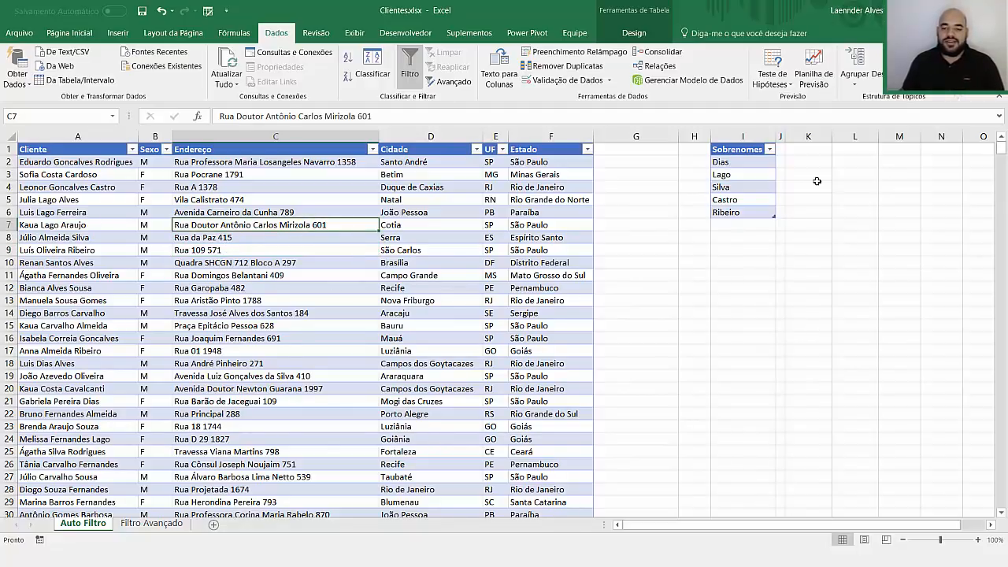
drag(623, 153, 610, 307)
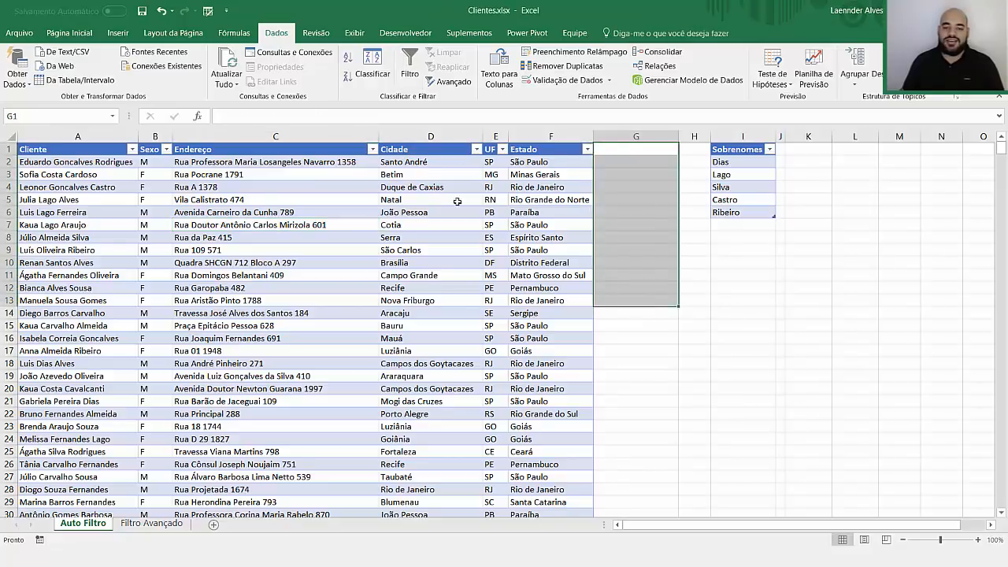
click(457, 201)
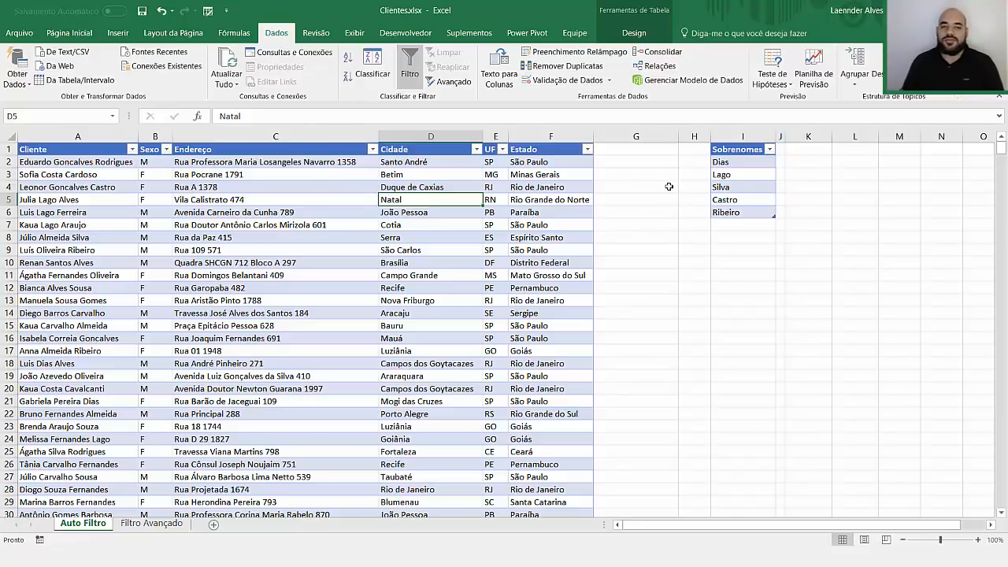
click(588, 149)
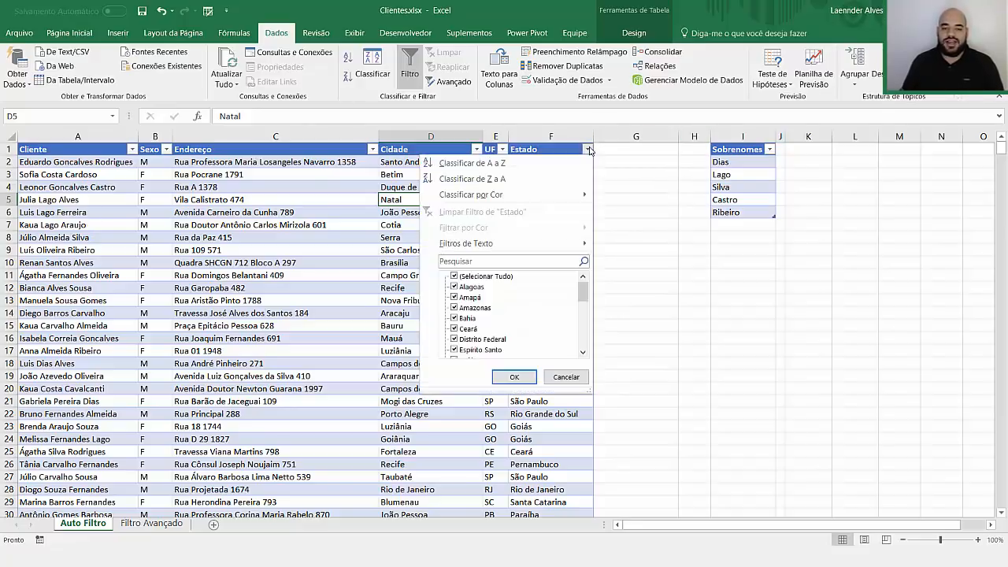
click(589, 150)
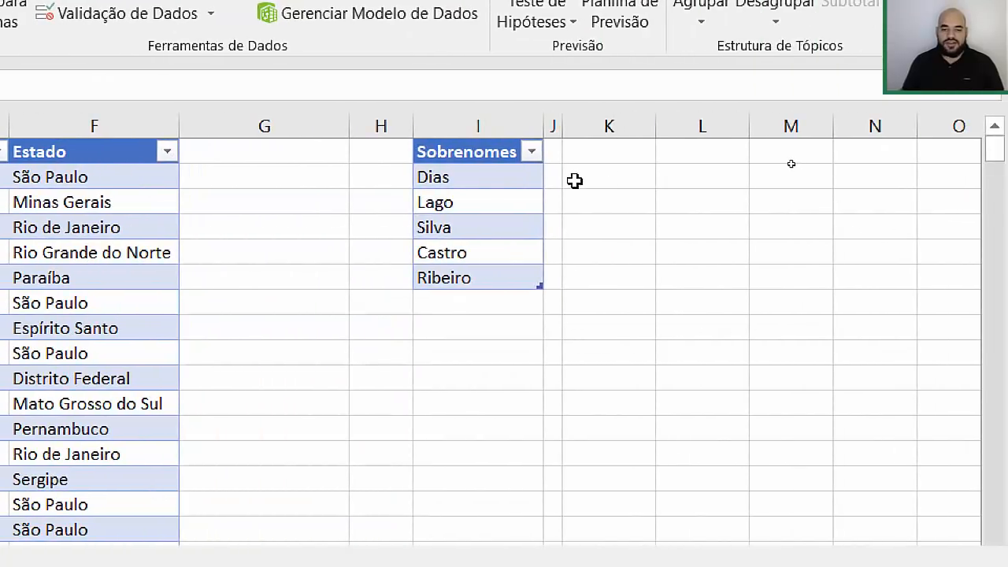
Step: Enter a sample full name with surname Lago in K2 and start =LOCALIZAR( in L2
click(575, 182)
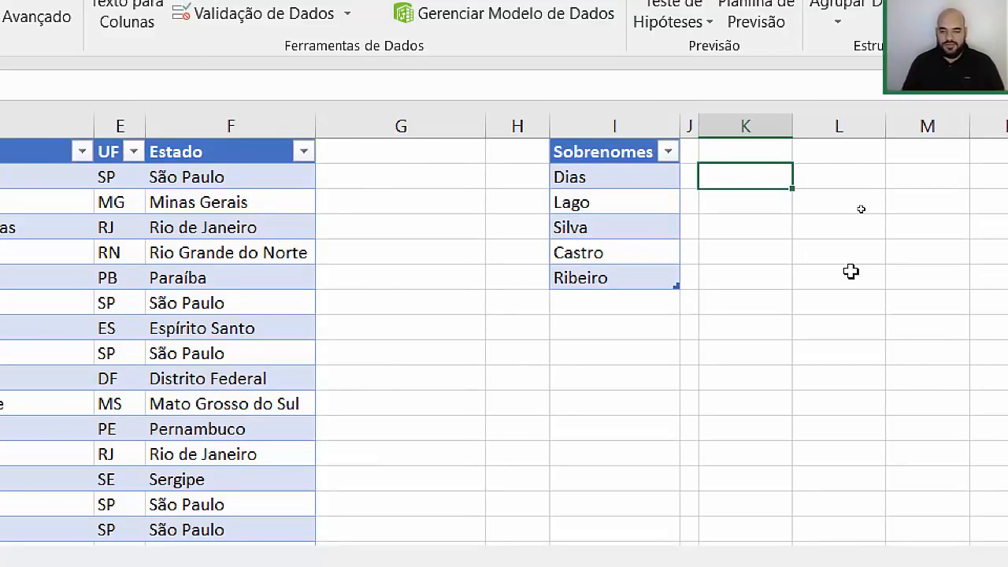
text(Lucas Lago)
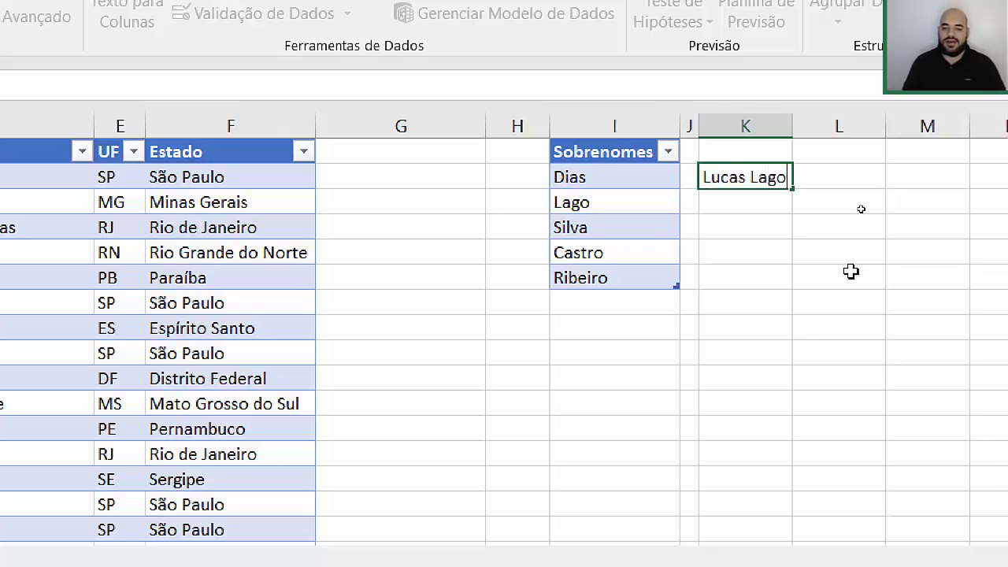
key(Return)
key(Right)
key(Up)
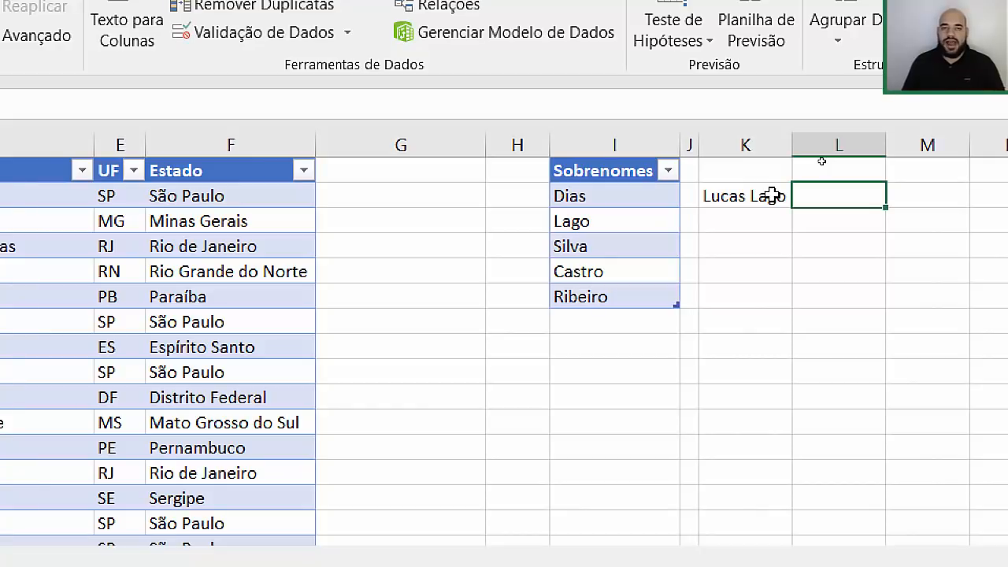
text(=)
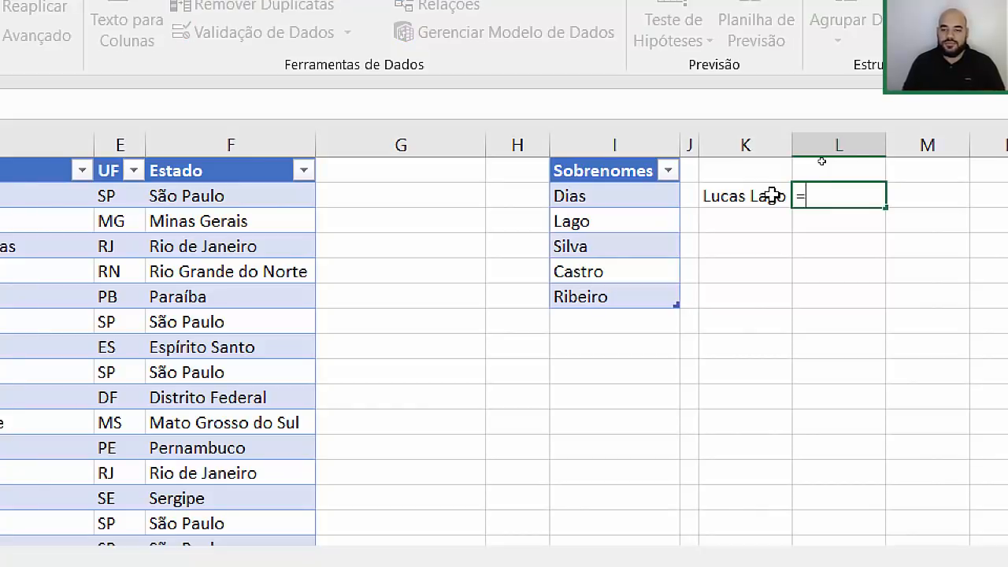
text(LOCA)
key(Tab)
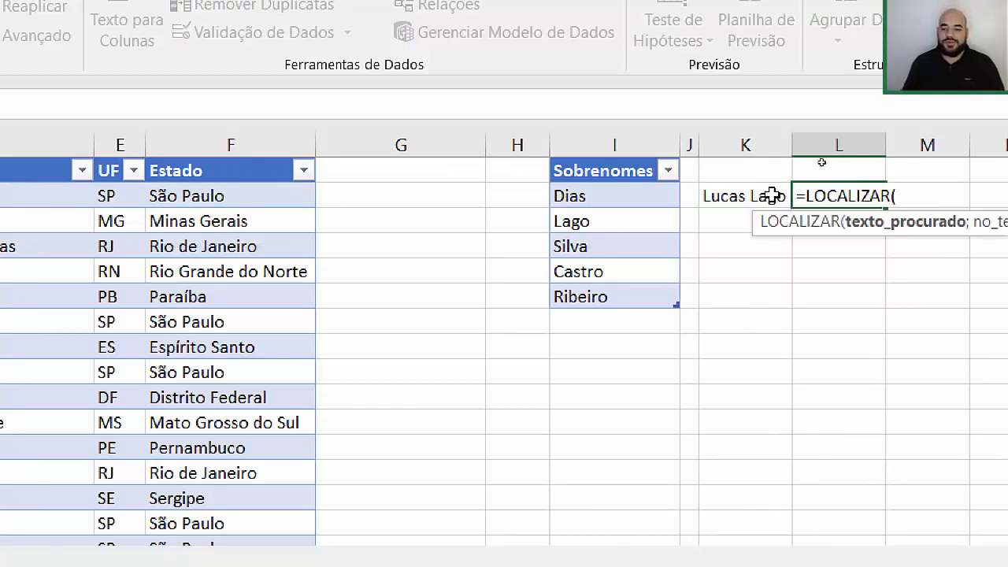
scroll(936, 247, right, 3)
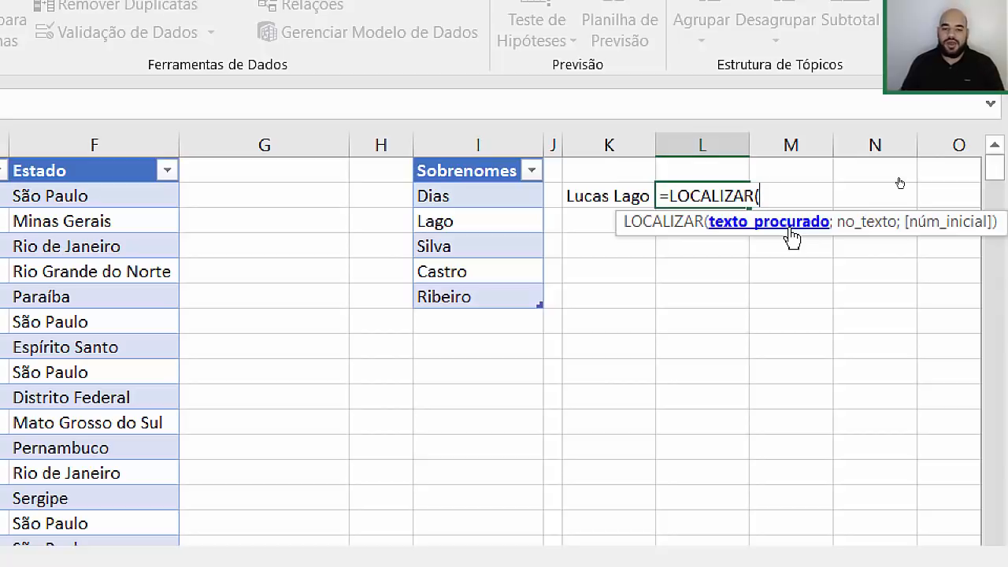
Step: Fill L2:L6 with =LOCALIZAR(I2:I6;K2), giving 7 beside Lago and #VALOR! elsewhere
key(Escape)
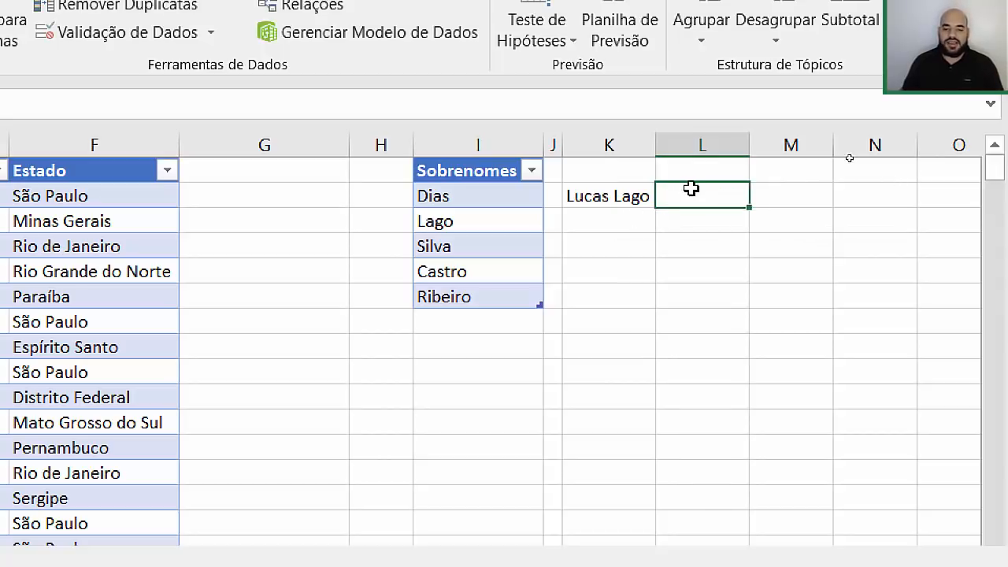
drag(691, 189, 700, 299)
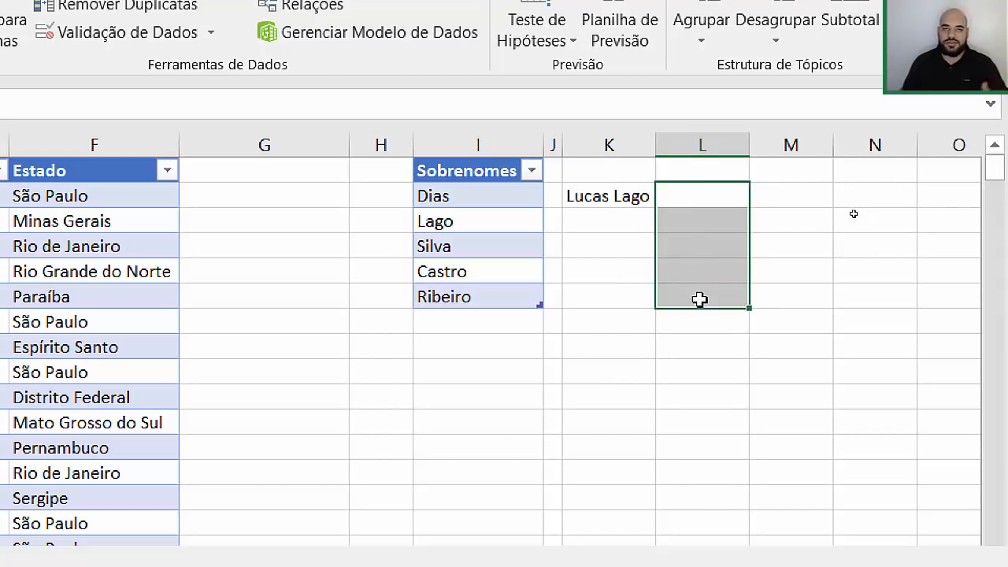
text(=LO)
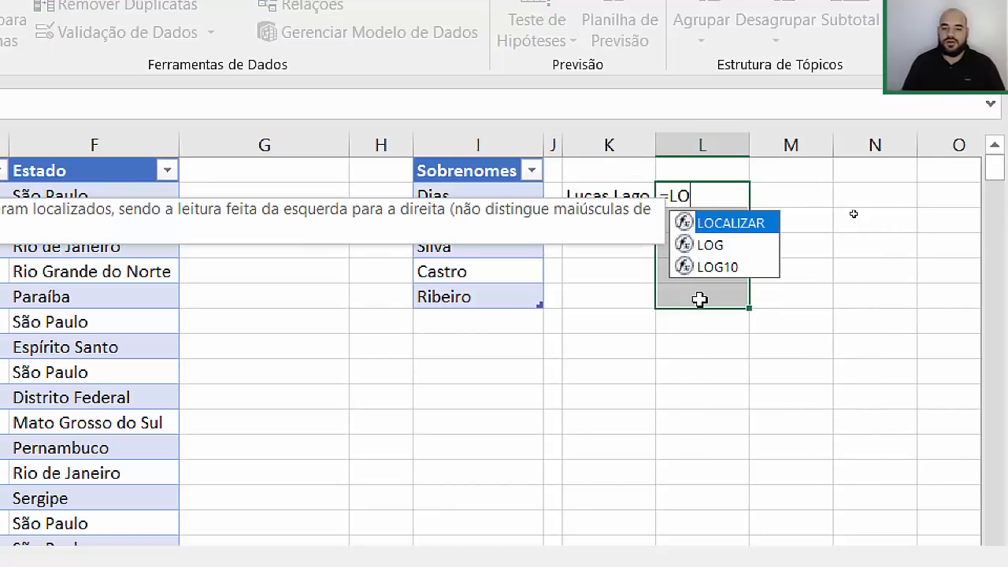
key(Tab)
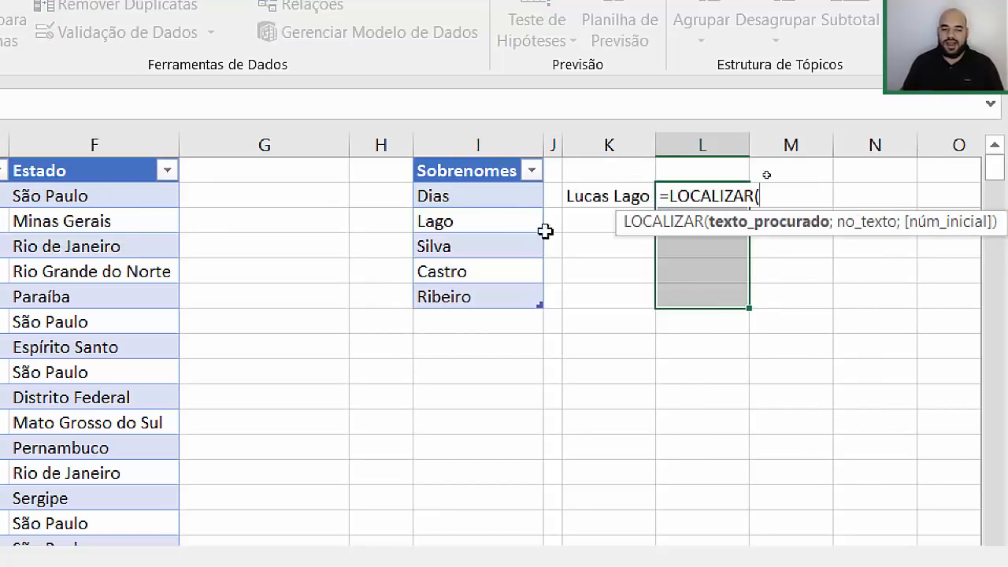
drag(473, 192, 466, 309)
text(;)
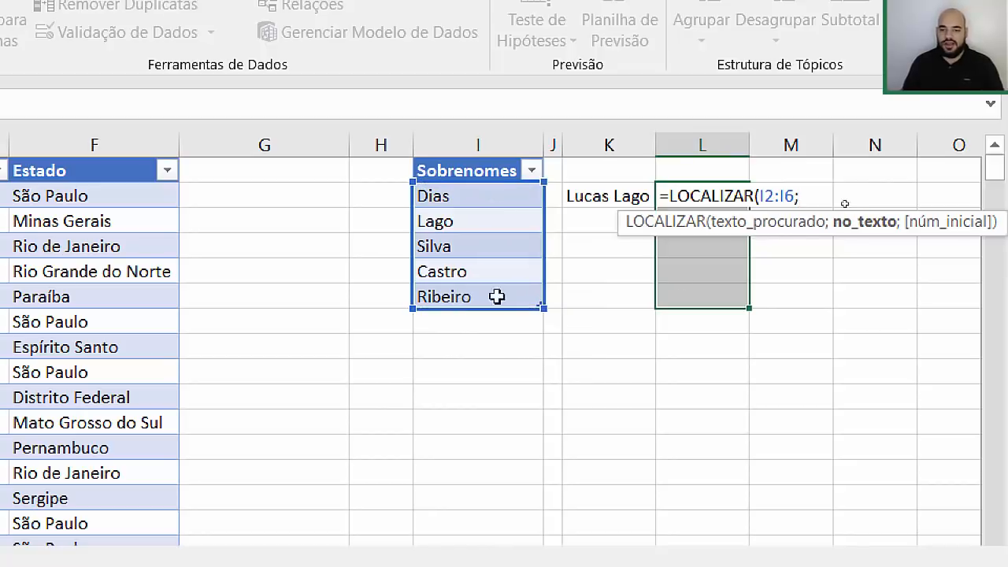
click(592, 196)
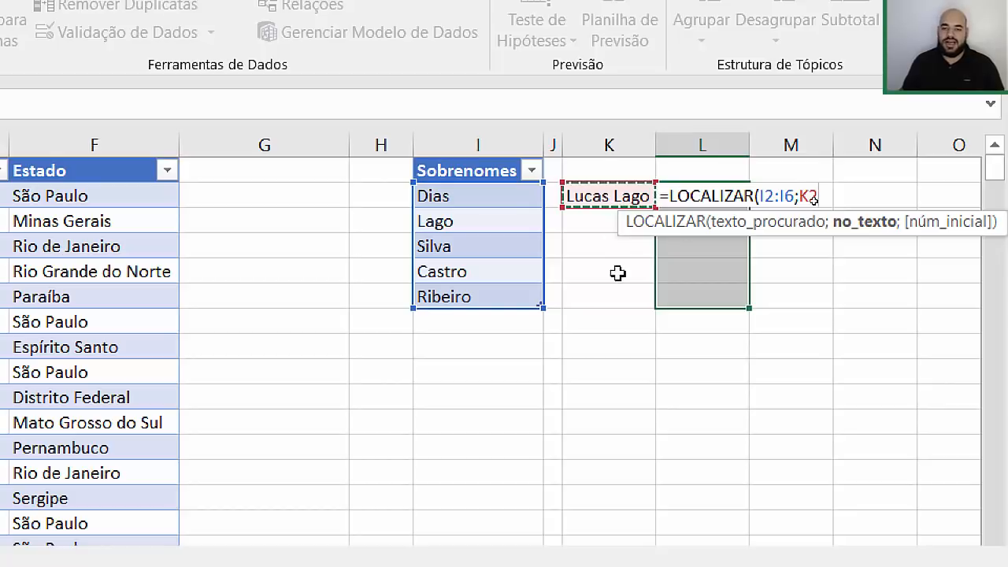
text())
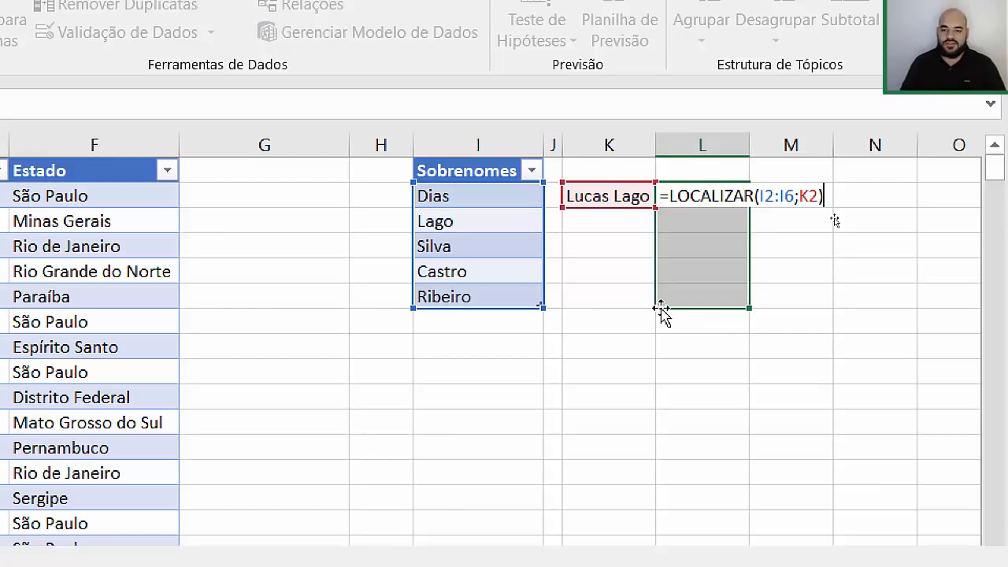
key(ctrl+Return)
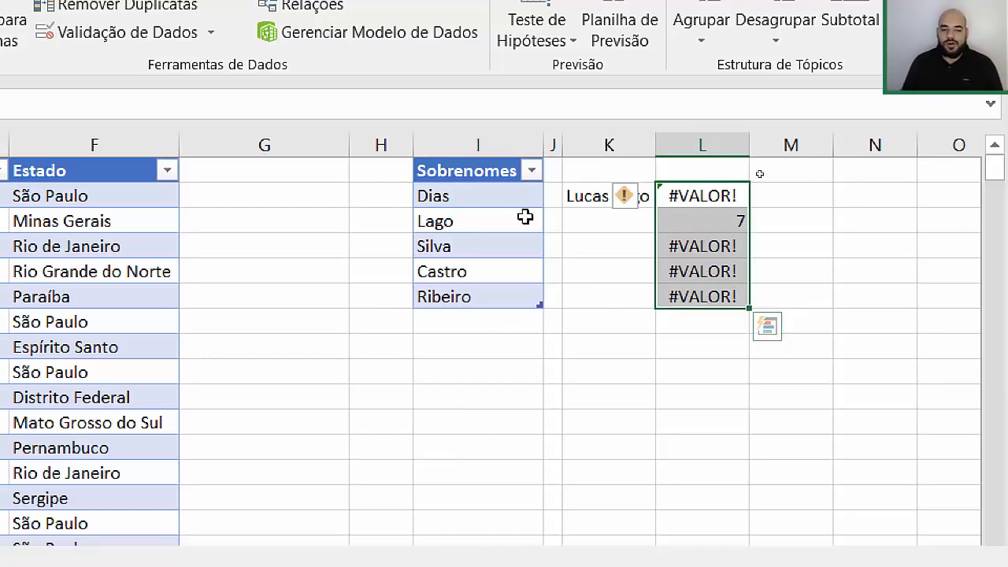
Step: Check the L2:L6 results: 7 only beside Lago, #VALOR! against the other four surnames
click(472, 225)
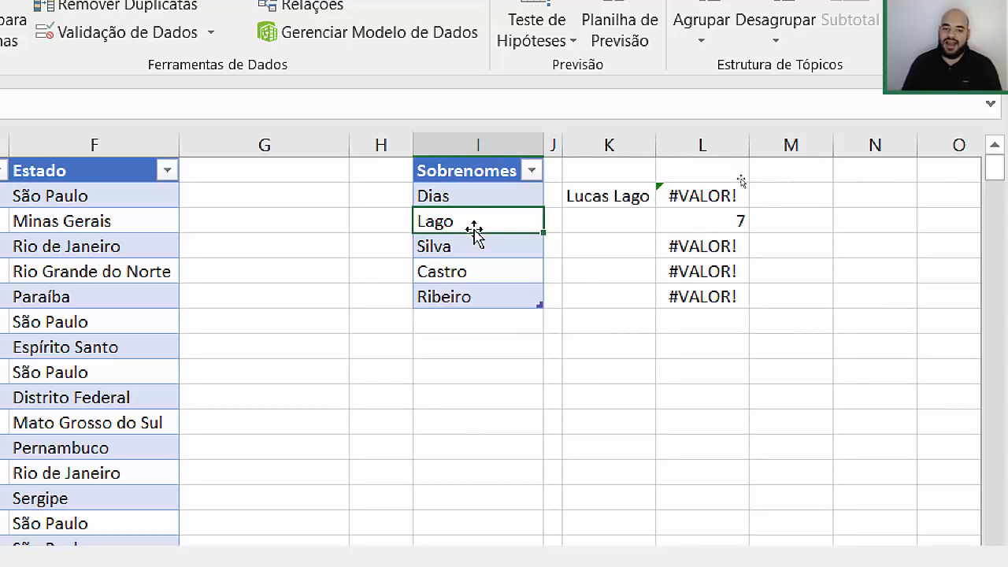
click(596, 196)
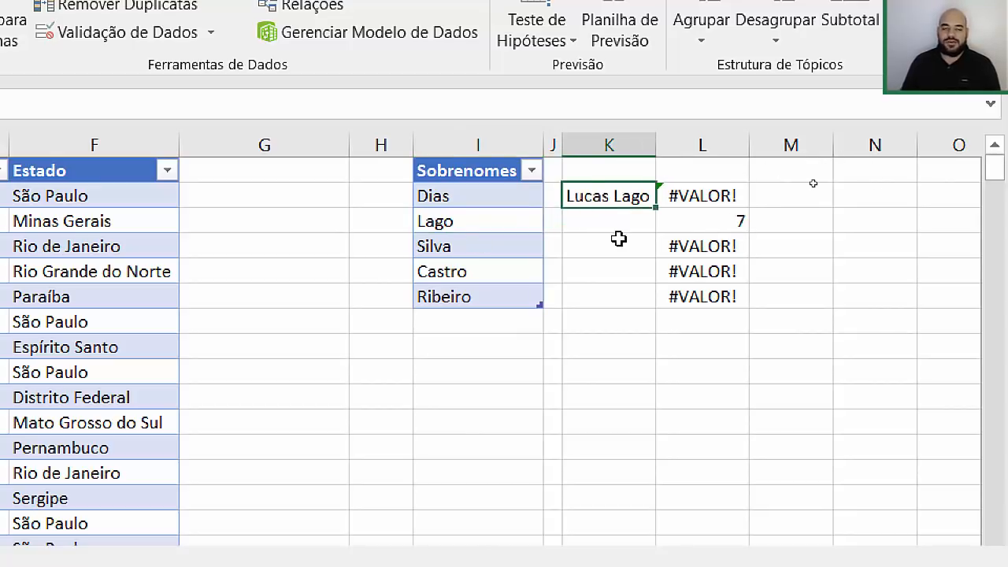
click(711, 220)
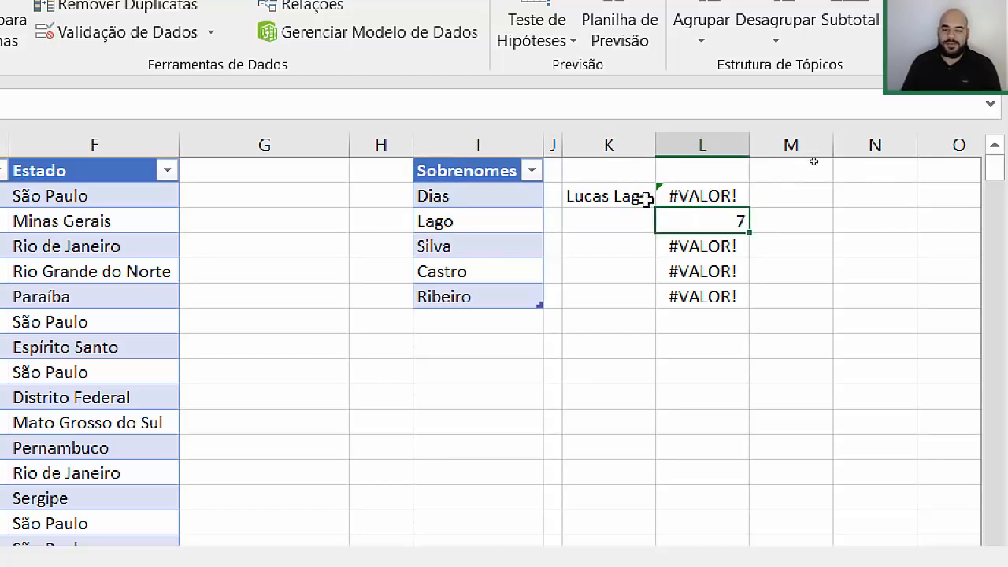
drag(720, 196, 711, 288)
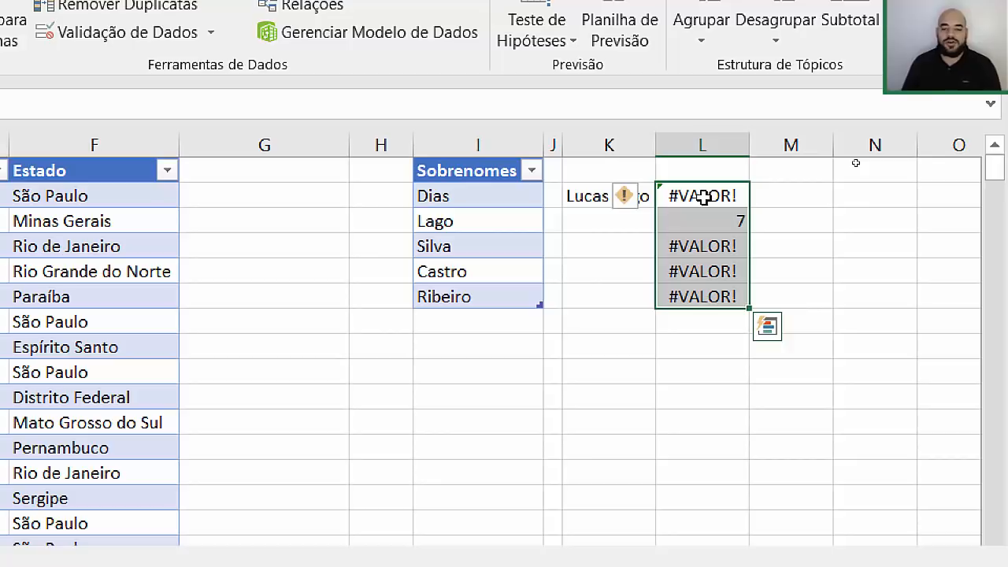
Step: Change the L2:L6 array formula to =SEERRO(LOCALIZAR(I2:I6;K2);0), so results read 0, 7, 0, 0, 0
key(F2)
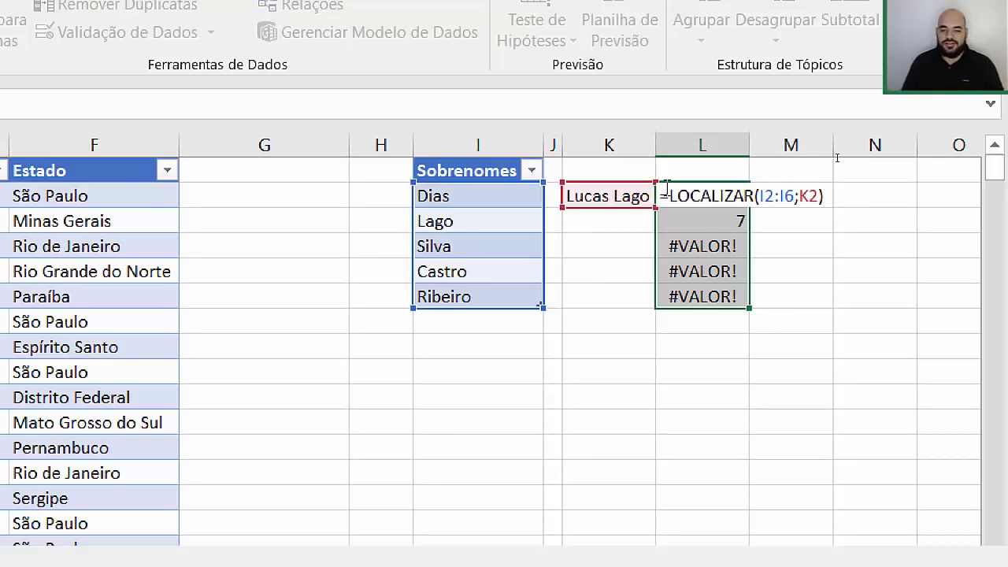
click(667, 194)
text(se)
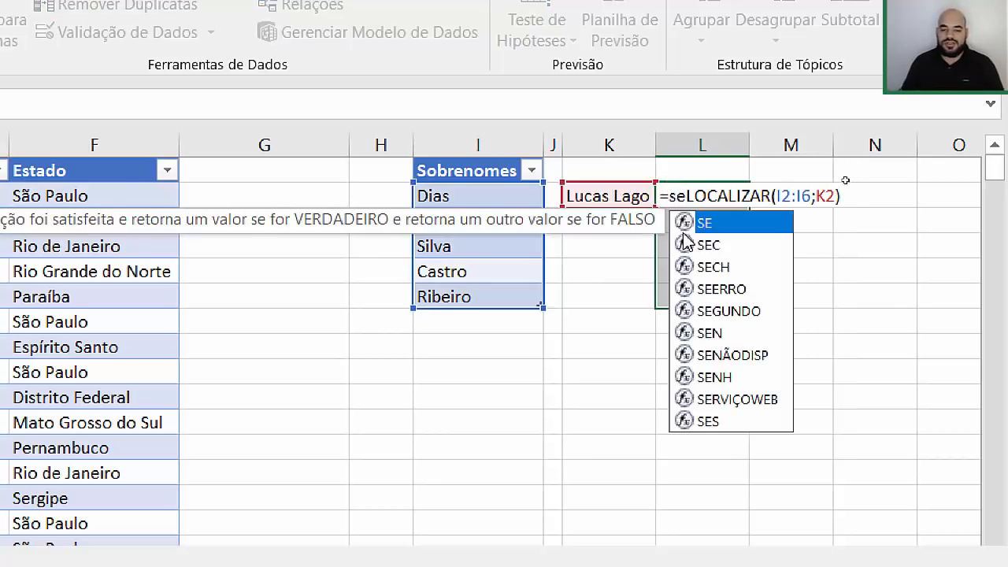
text(e)
double_click(685, 226)
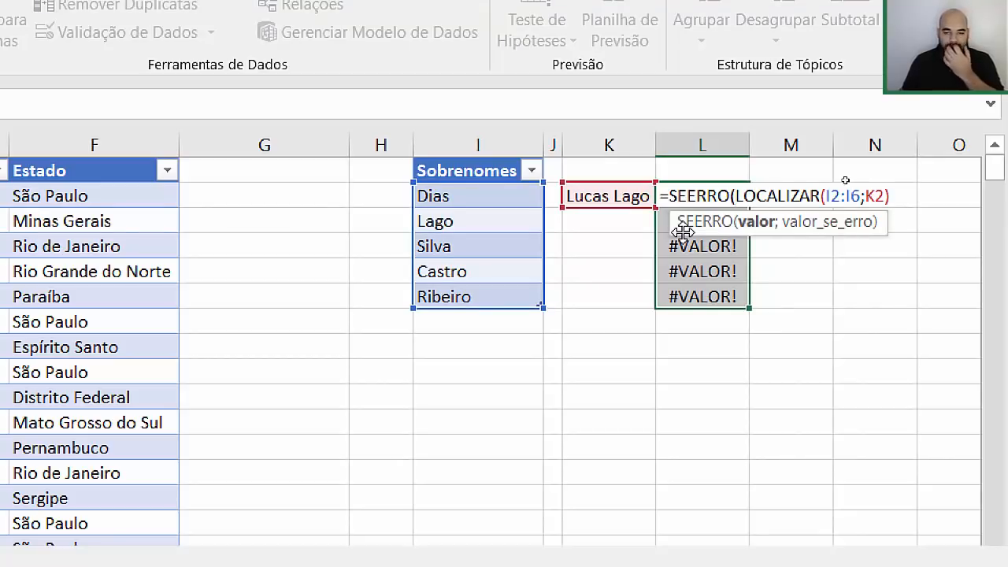
click(904, 193)
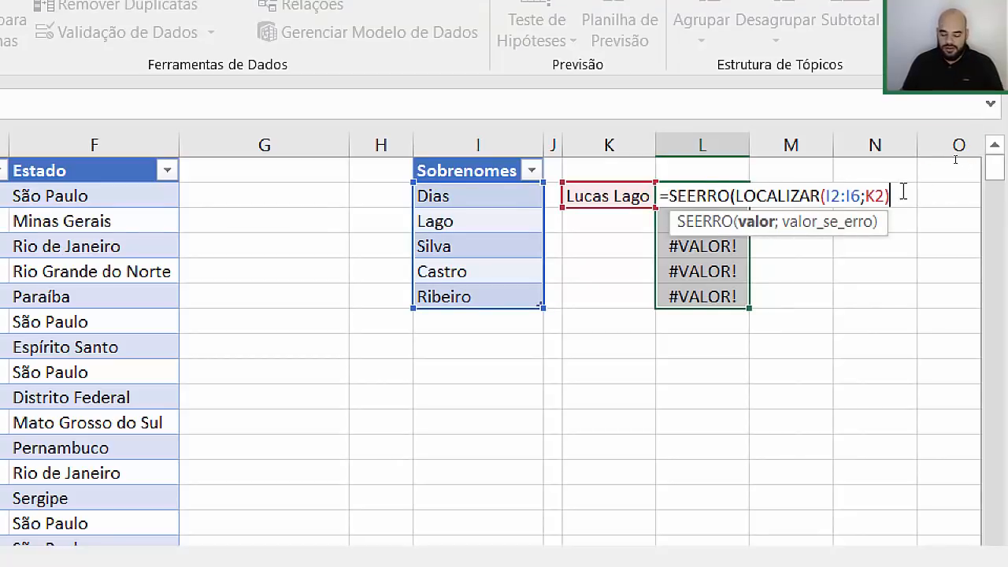
text(;)
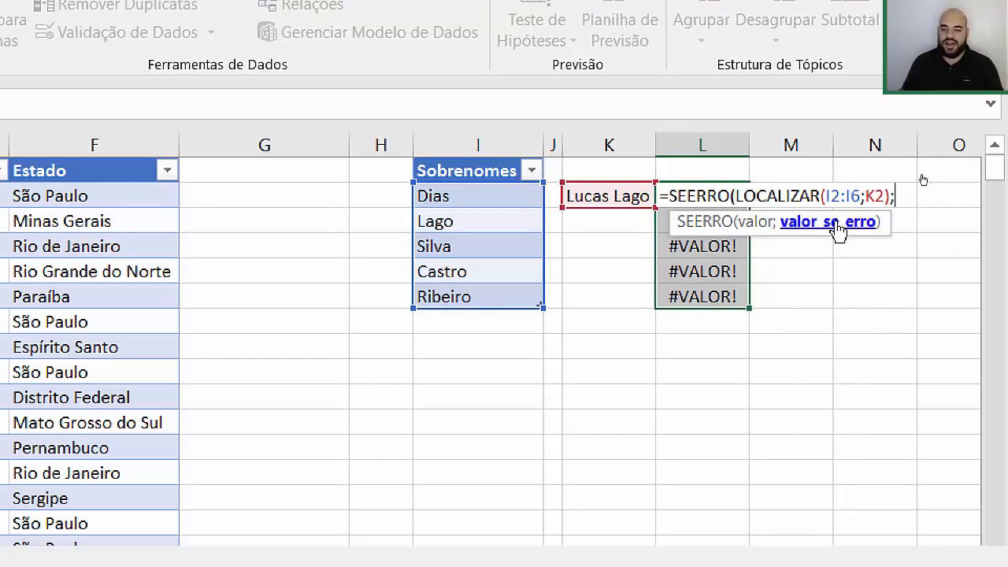
click(740, 224)
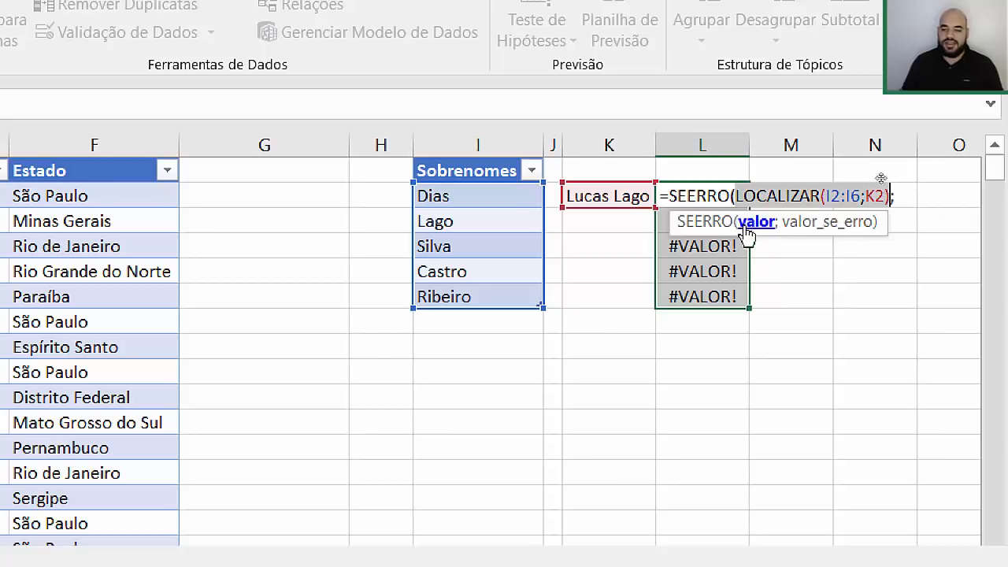
click(837, 230)
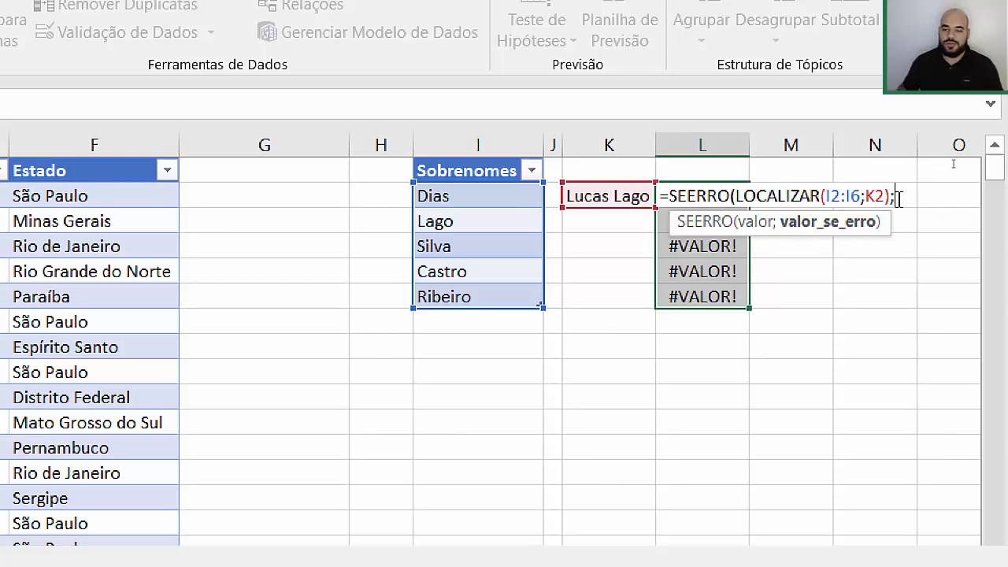
text(0))
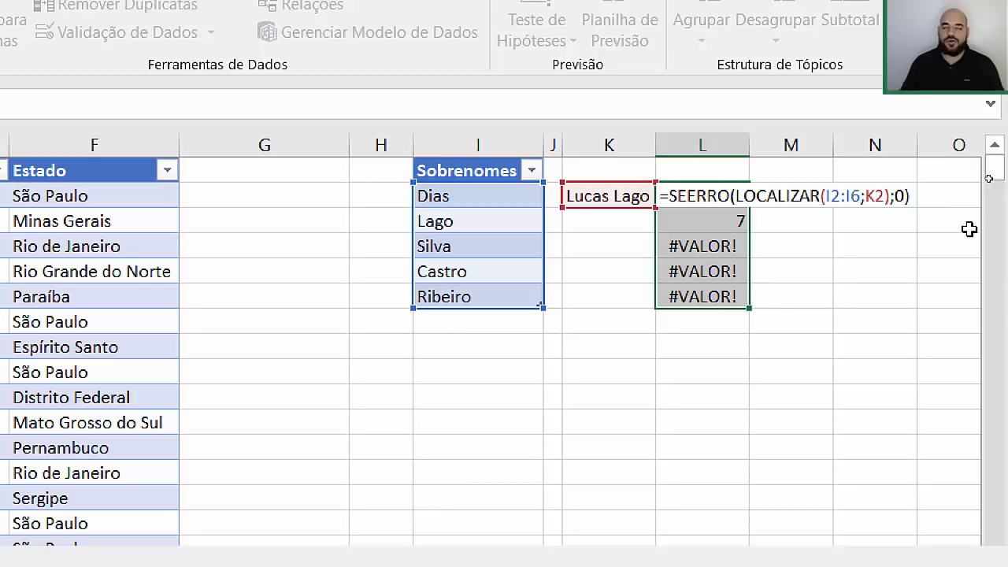
key(ctrl+shift+Return)
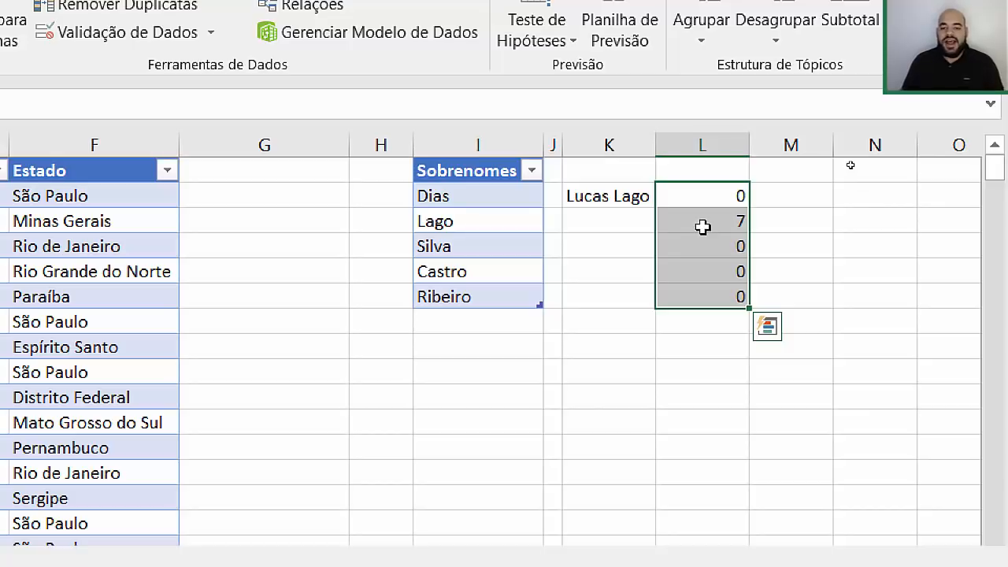
Step: Take the SEERRO formula text out of L2:L6 and clear the range
click(693, 198)
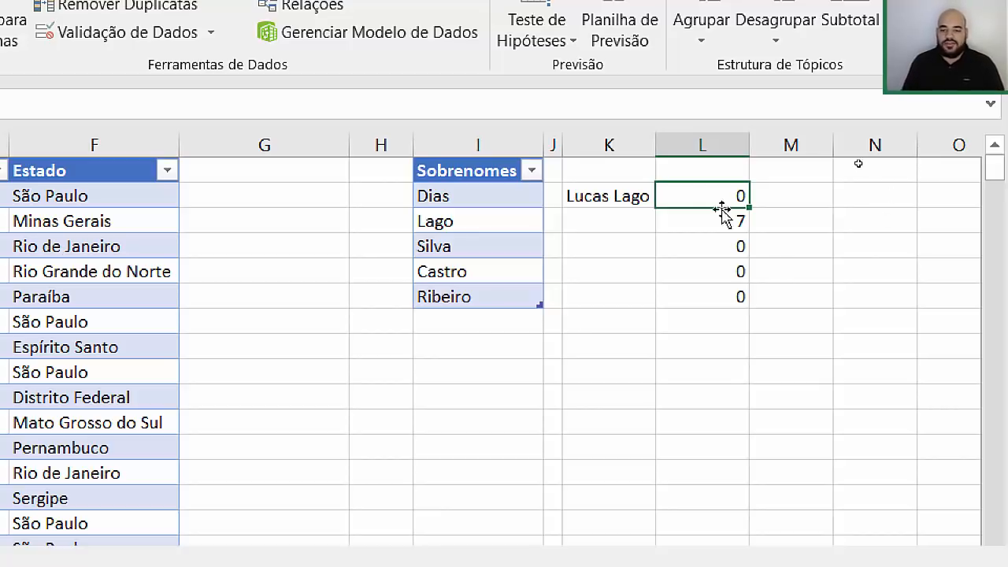
drag(701, 196, 713, 303)
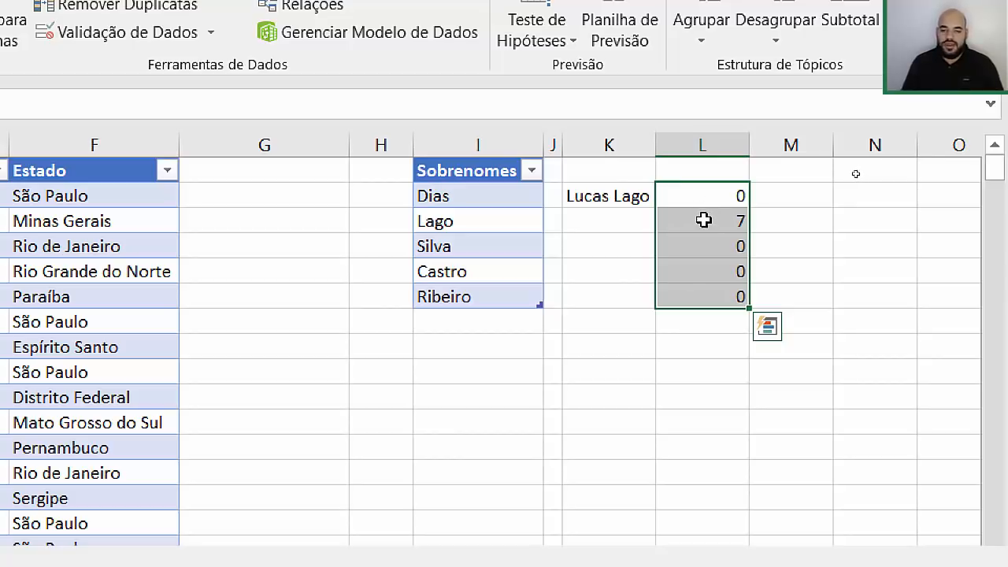
key(F2)
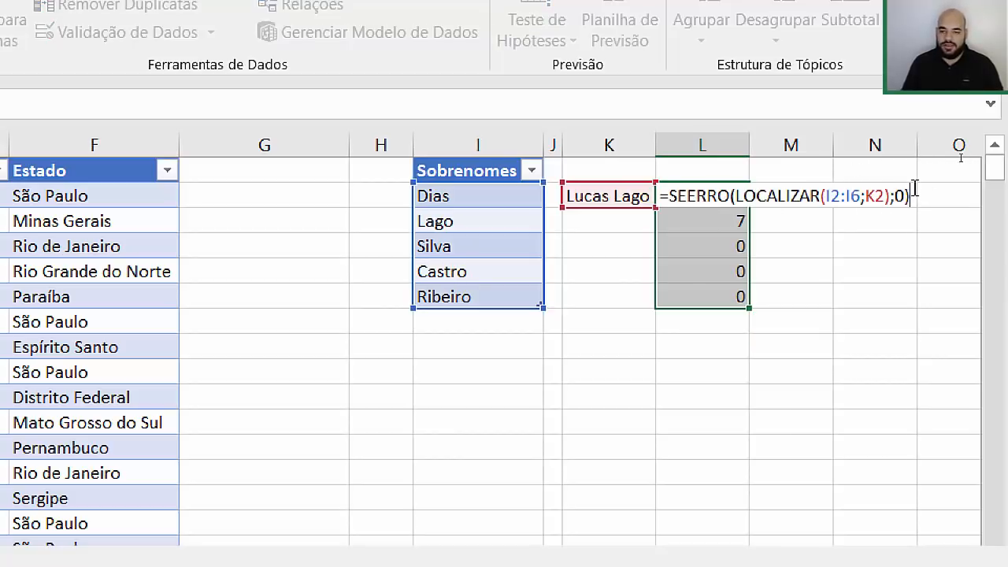
drag(912, 196, 702, 169)
key(ctrl+c)
key(BackSpace)
key(Escape)
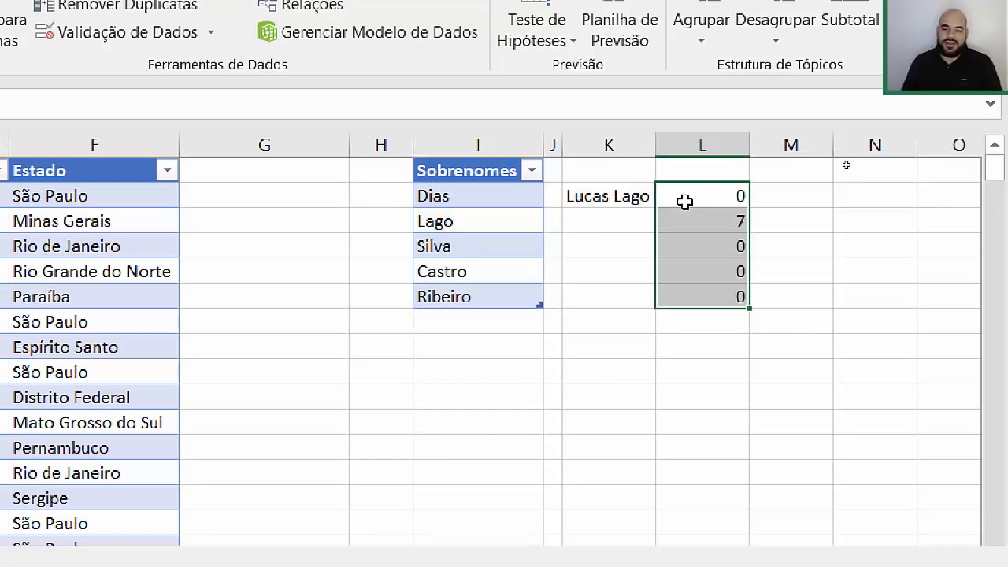
key(Delete)
click(684, 201)
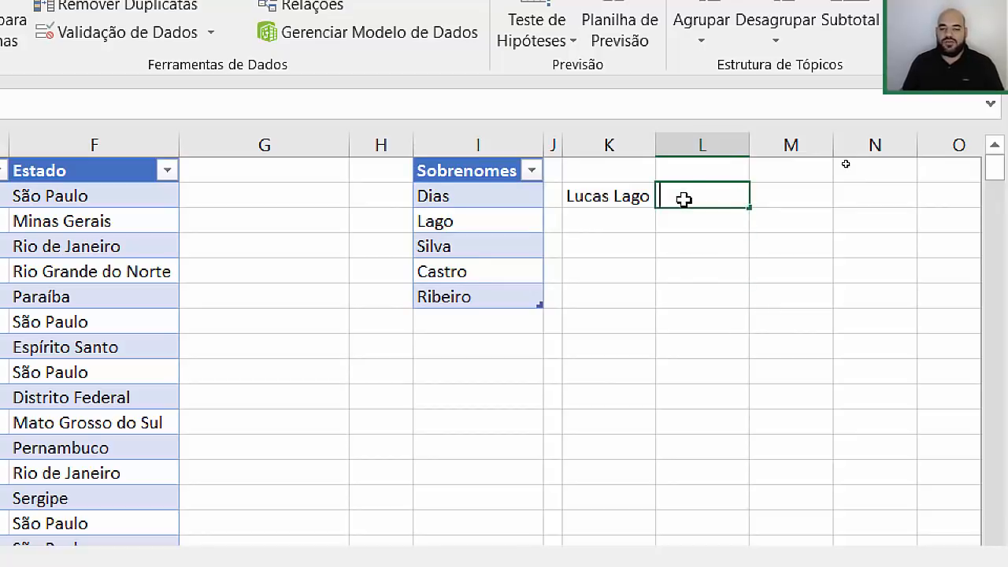
Step: Enter =SOMA(SEERRO(LOCALIZAR(I2:I6;K2);0)) in L2 as an array formula, returning 7
double_click(683, 199)
text(=SI)
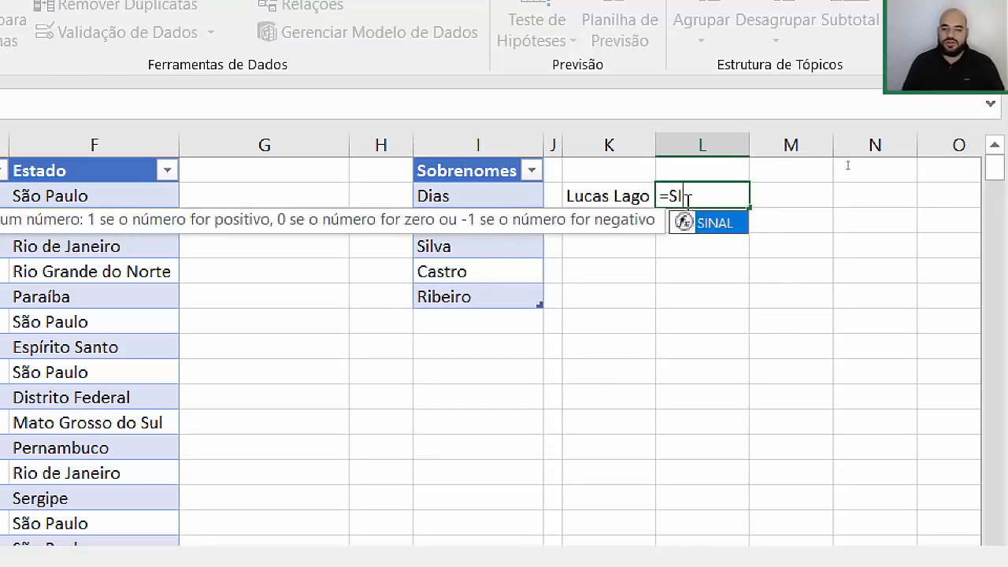
key(BackSpace)
text(OMA)
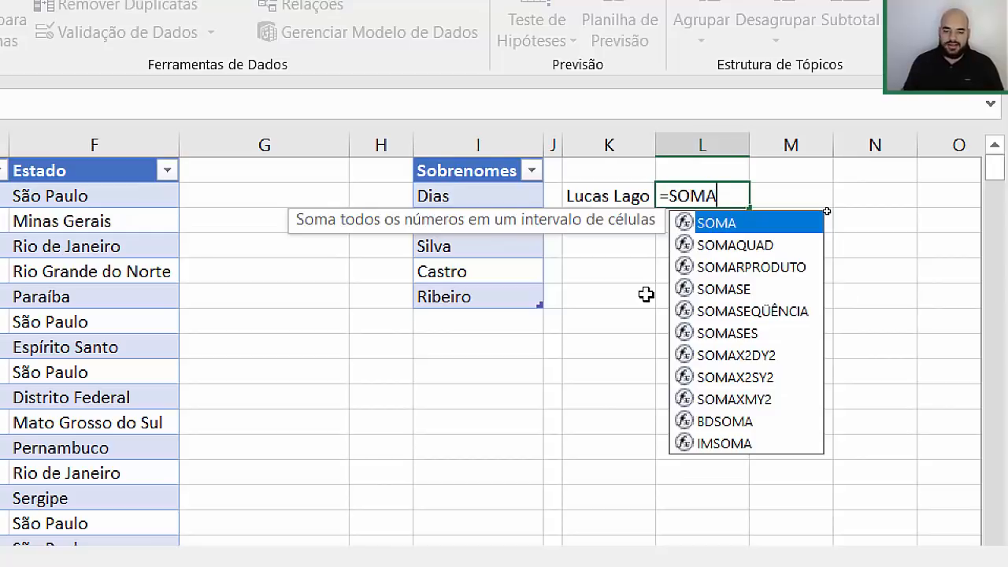
text(()
key(ctrl+v)
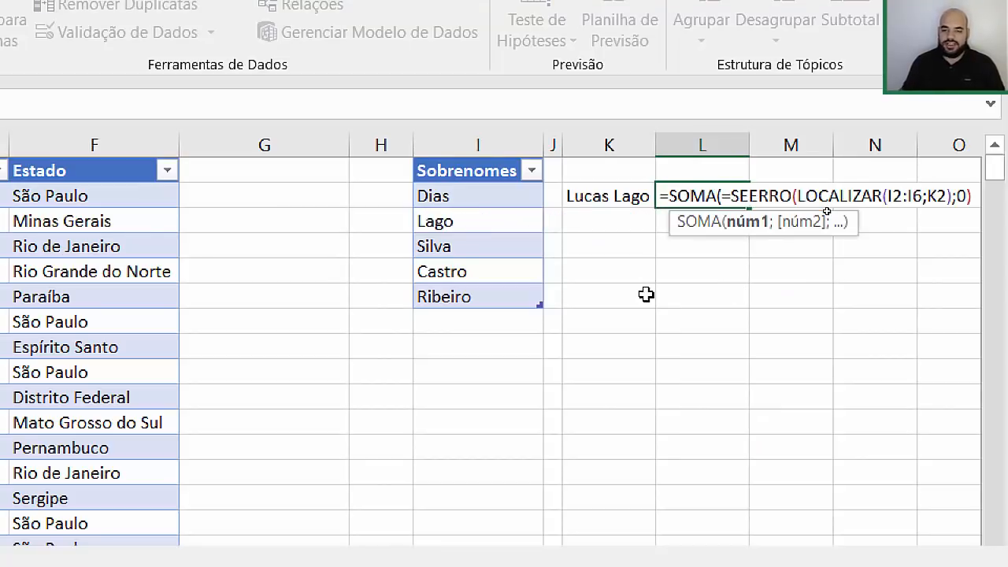
key(Return)
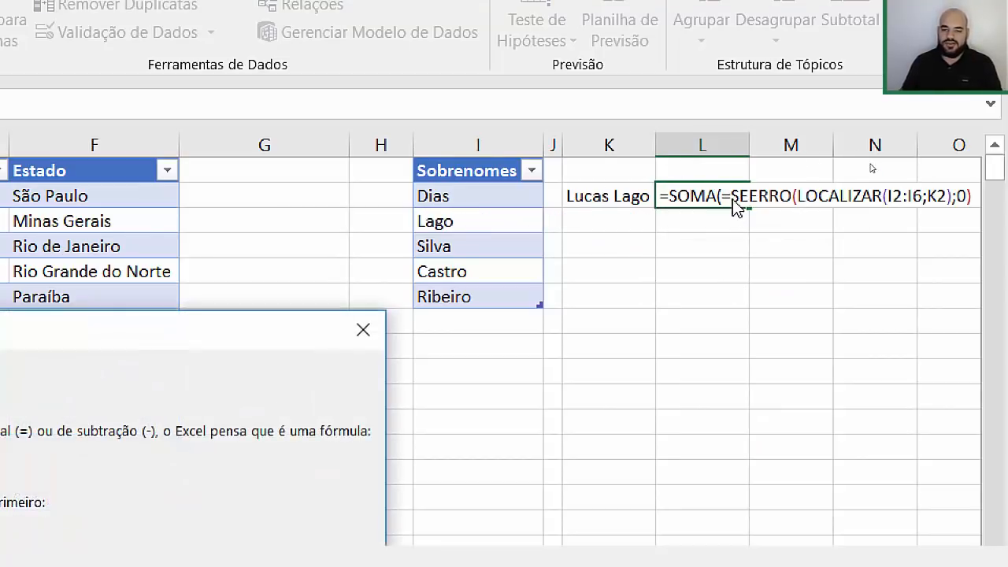
key(Return)
key(BackSpace)
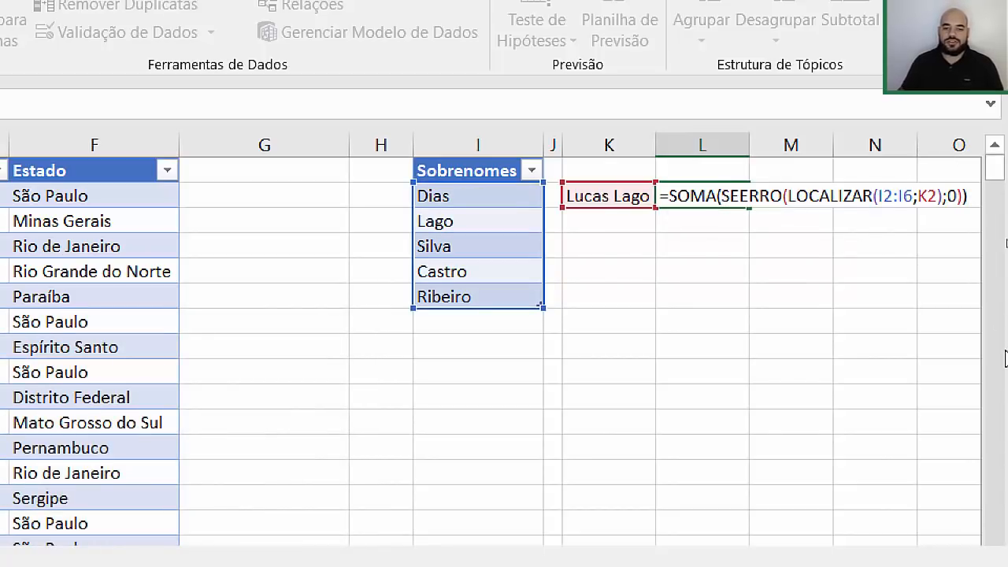
key(ctrl+shift+Return)
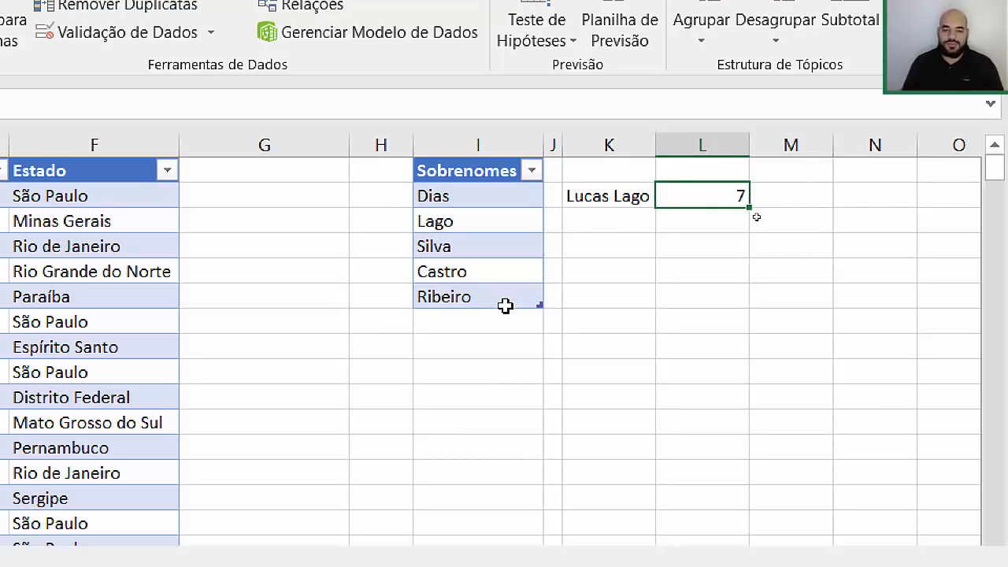
click(603, 195)
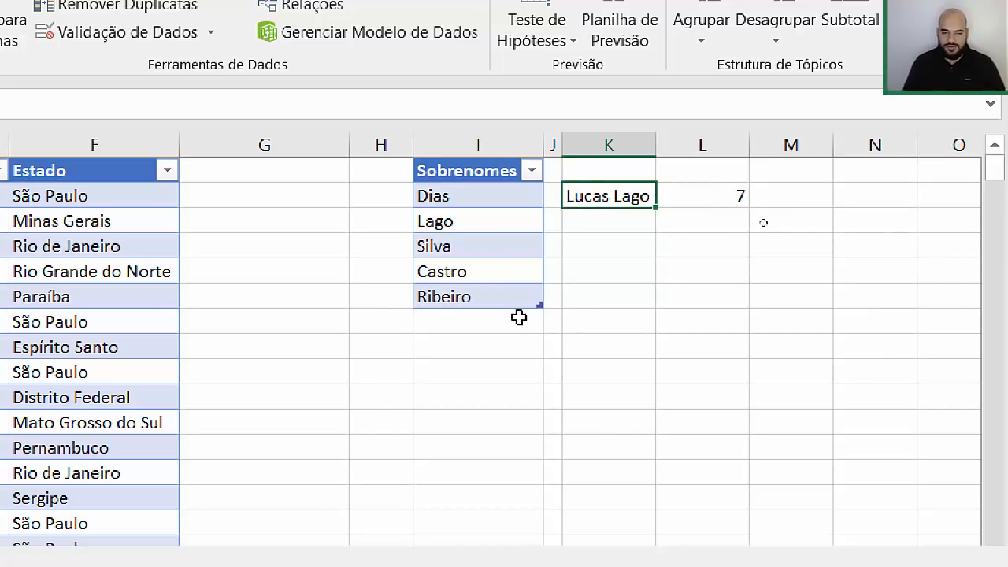
Step: Replace K2 with a test name ending in Castro, autofit column K, and confirm L2 shows 8
text(mATH)
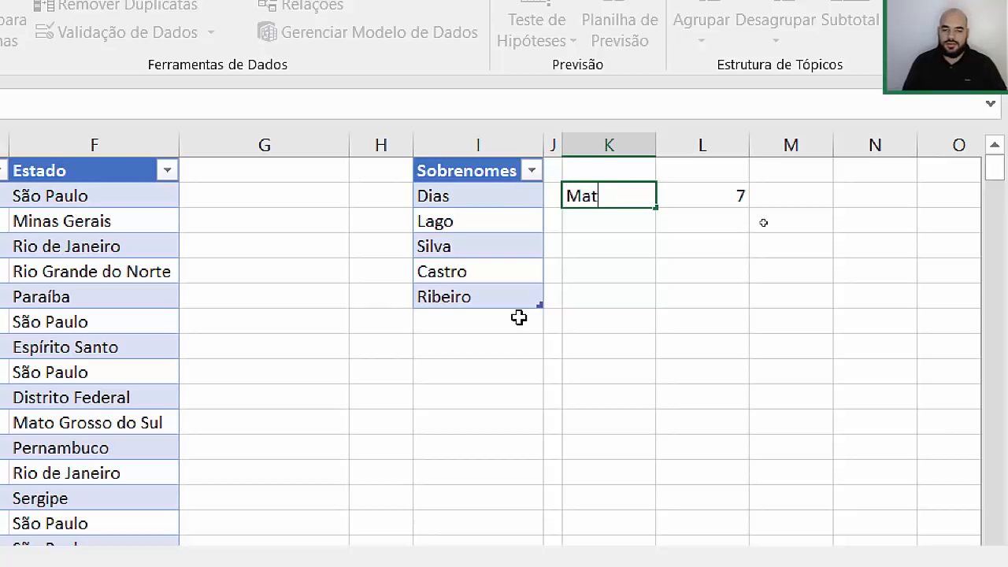
key(Return)
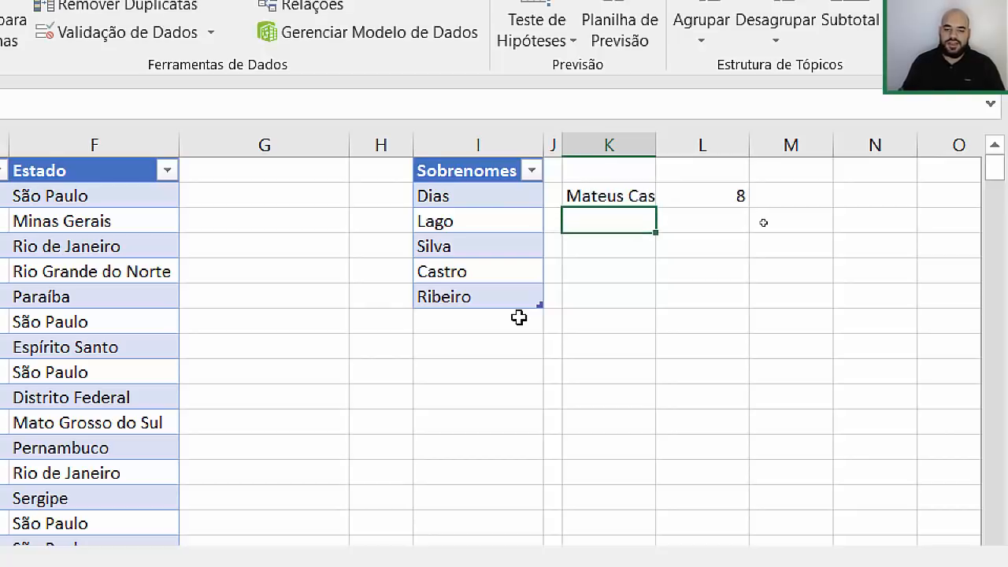
drag(664, 143, 664, 143)
double_click(664, 144)
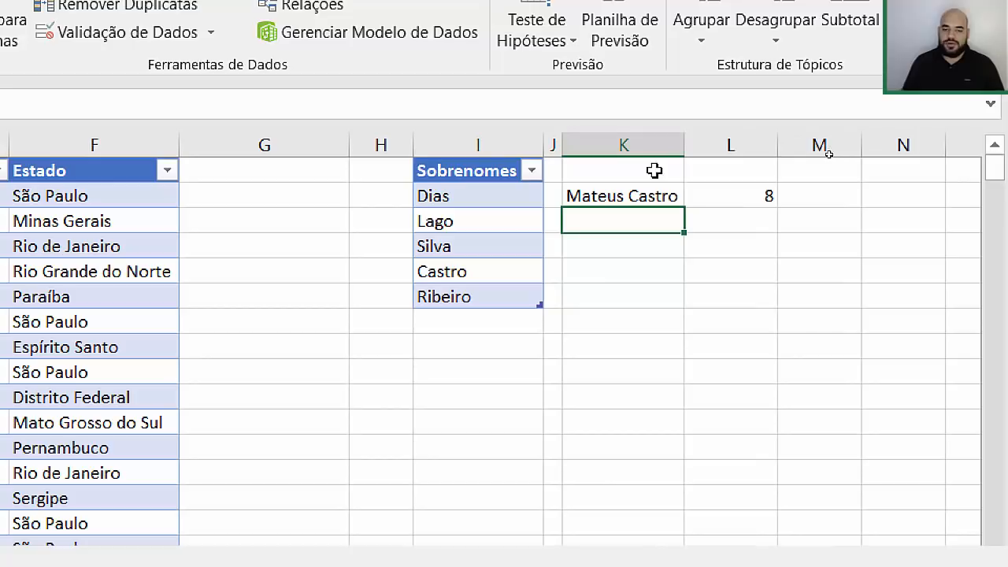
double_click(752, 195)
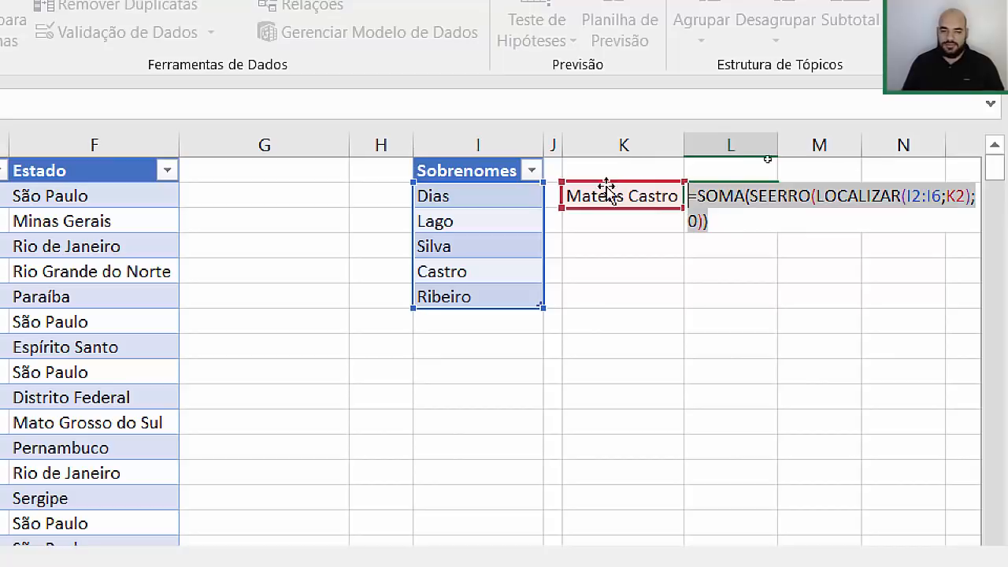
key(Escape)
scroll(206, 205, left, 6)
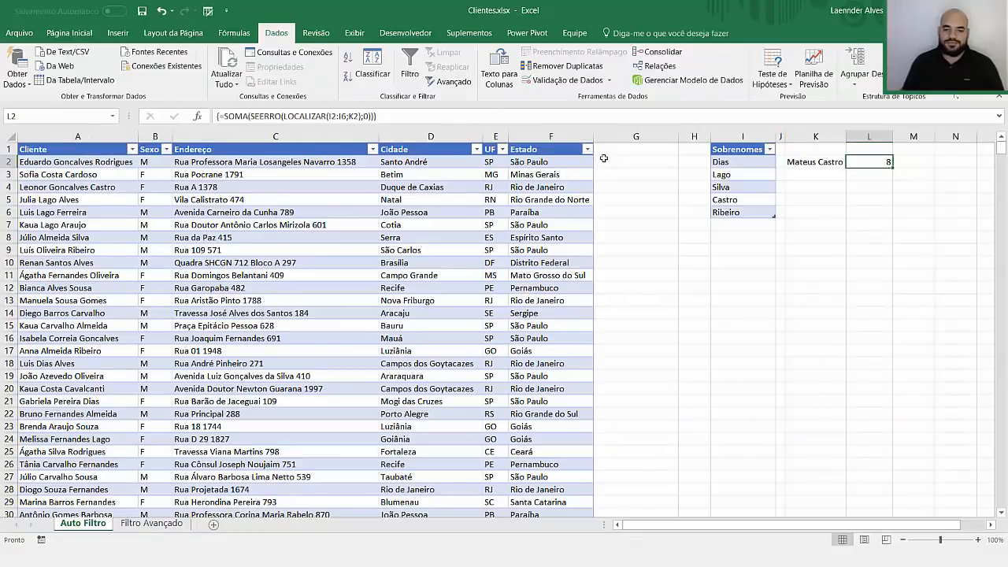
click(603, 158)
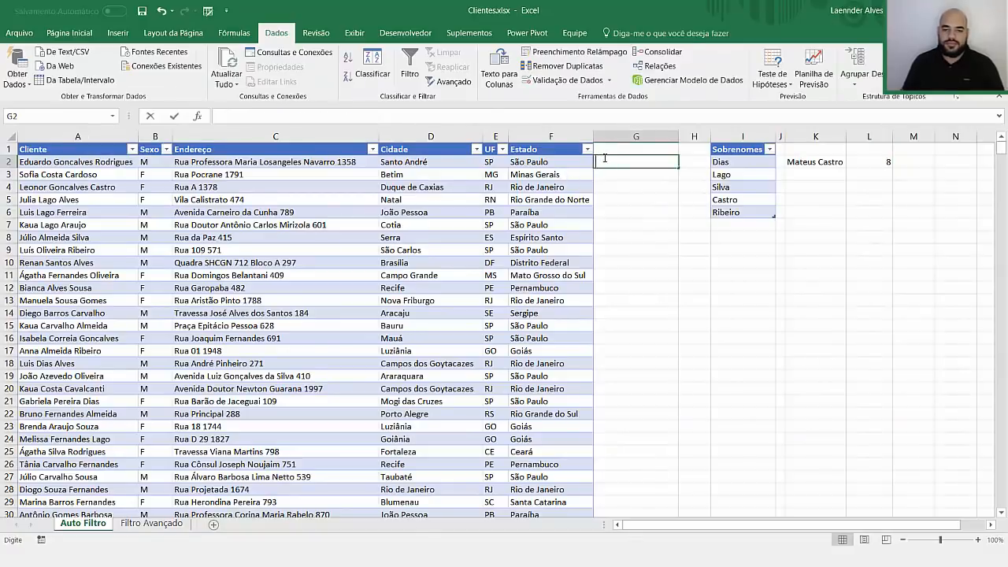
text(=SOMA(SEERRO(LOCALIZAR(I2:I6;K2);0)))
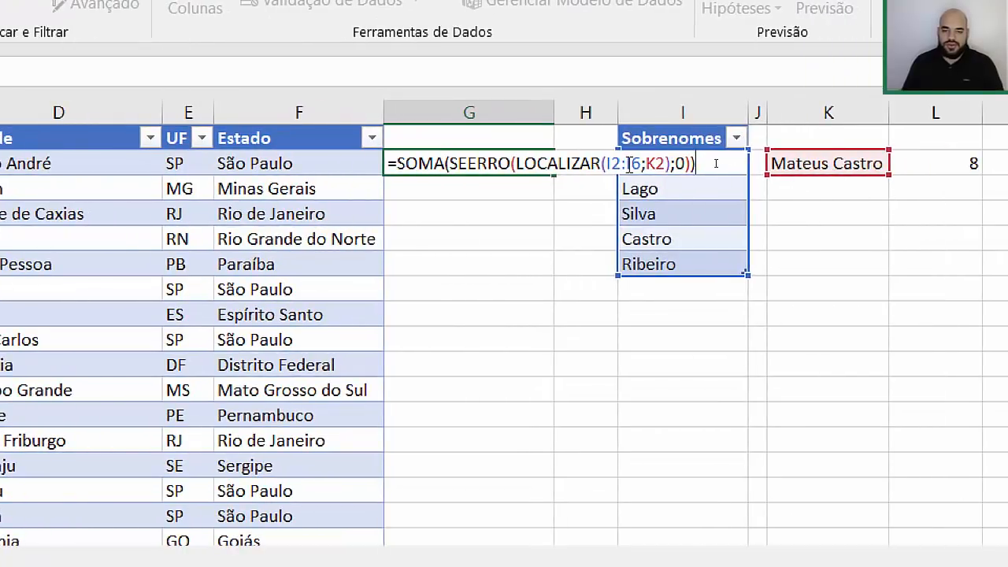
click(641, 163)
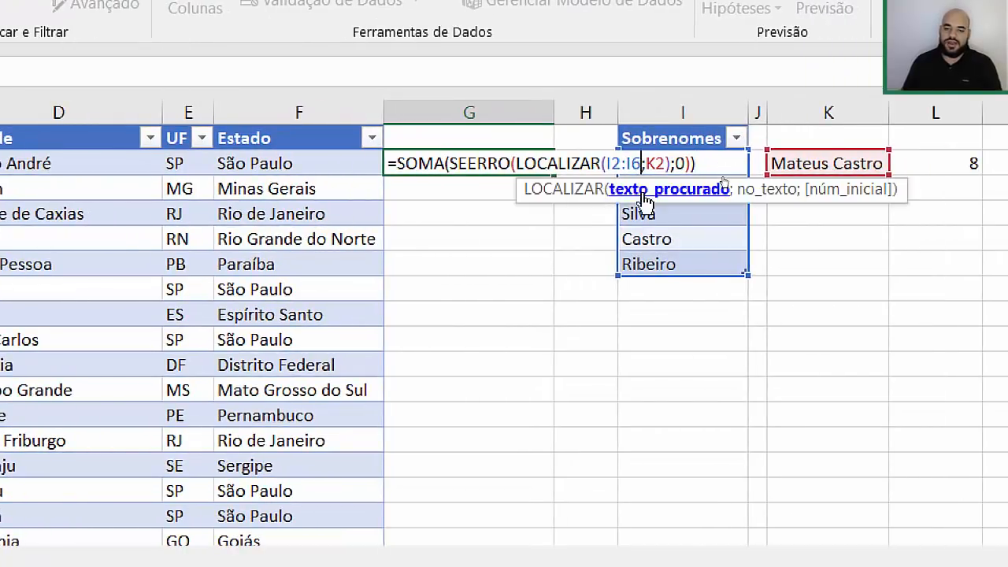
key(BackSpace)
key(BackSpace)
key(BackSpace)
key(BackSpace)
key(BackSpace)
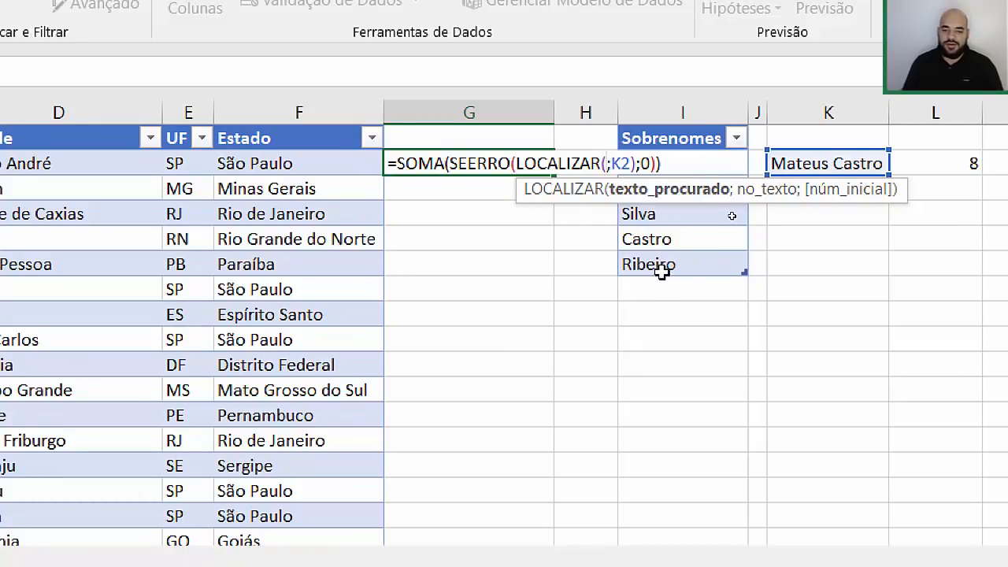
drag(659, 268, 672, 154)
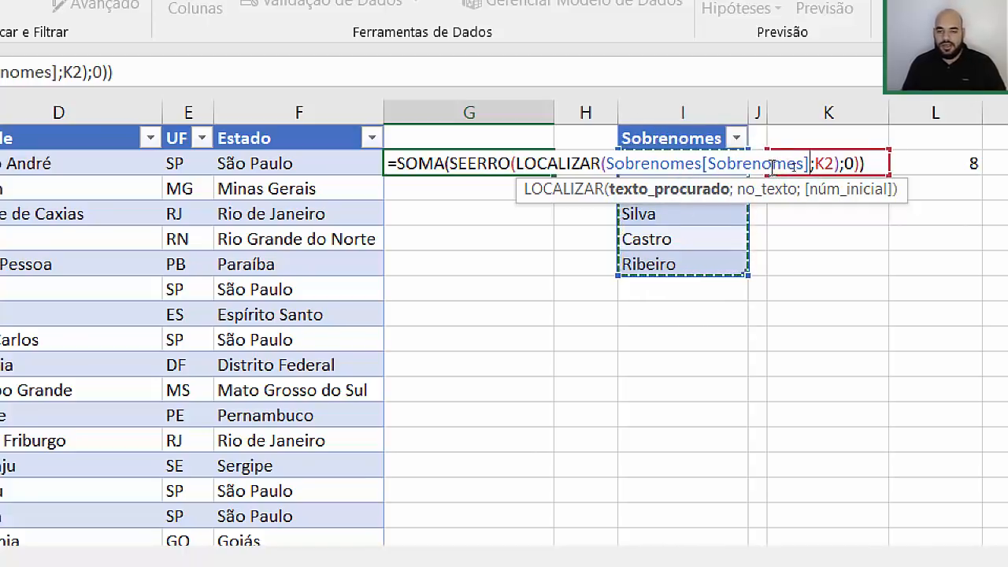
double_click(824, 163)
key(BackSpace)
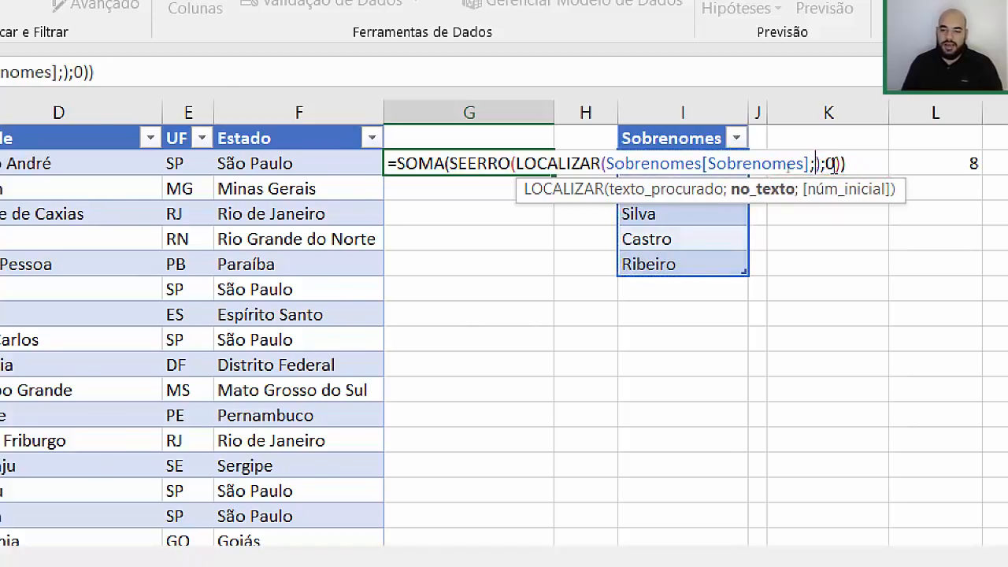
click(16, 163)
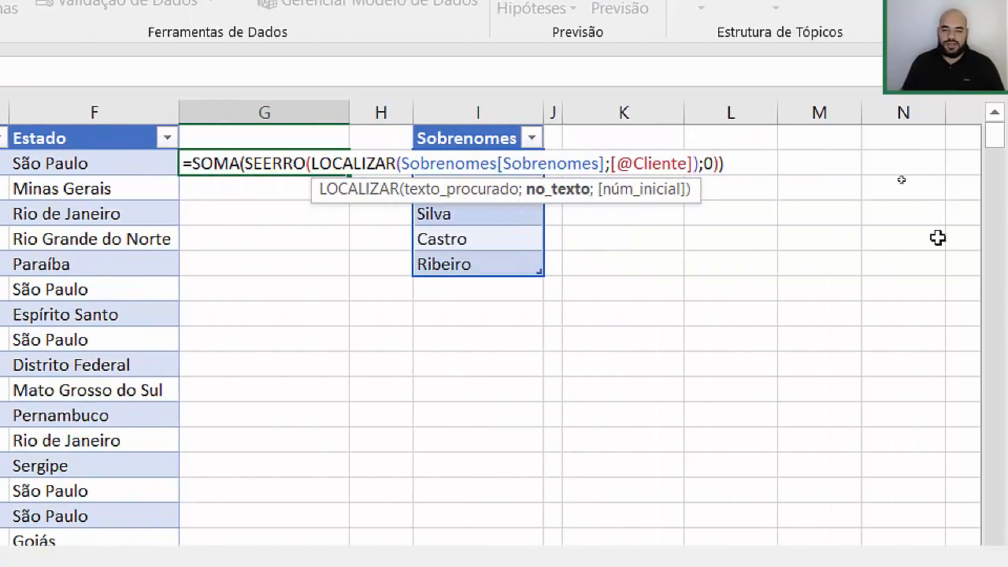
click(733, 167)
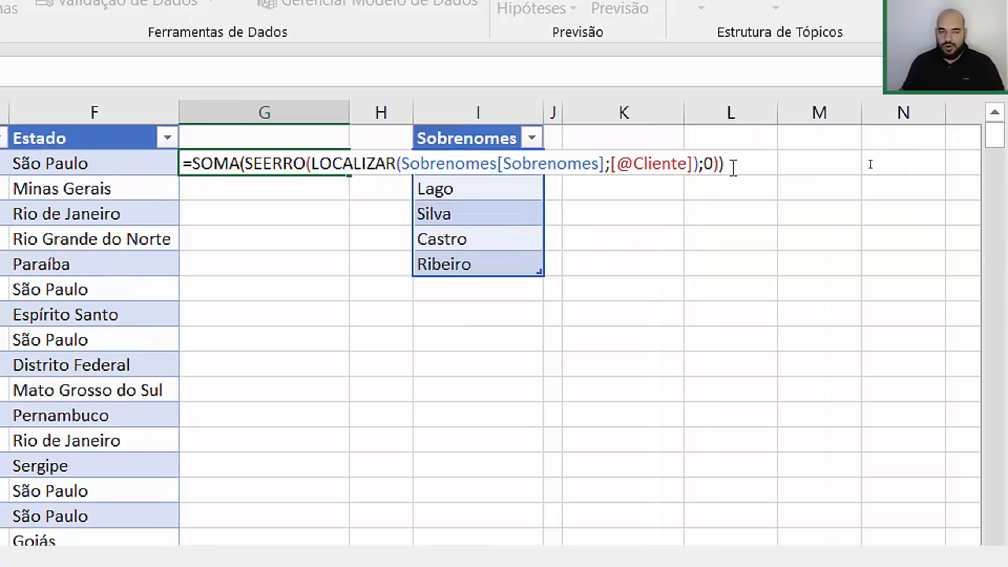
key(ctrl+Return)
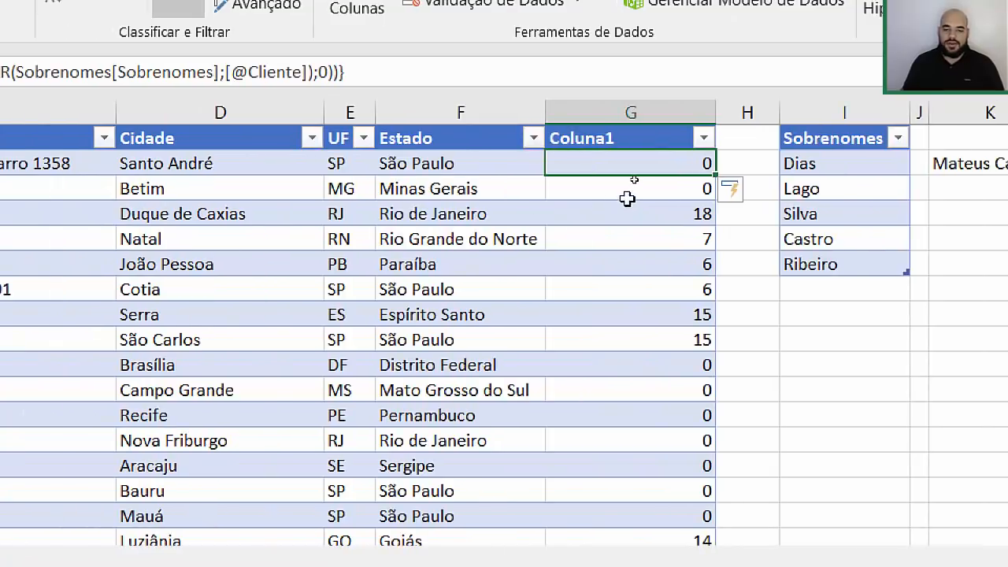
Step: Append Rodrigues as a new row below Ribeiro in the Sobrenomes list
click(634, 221)
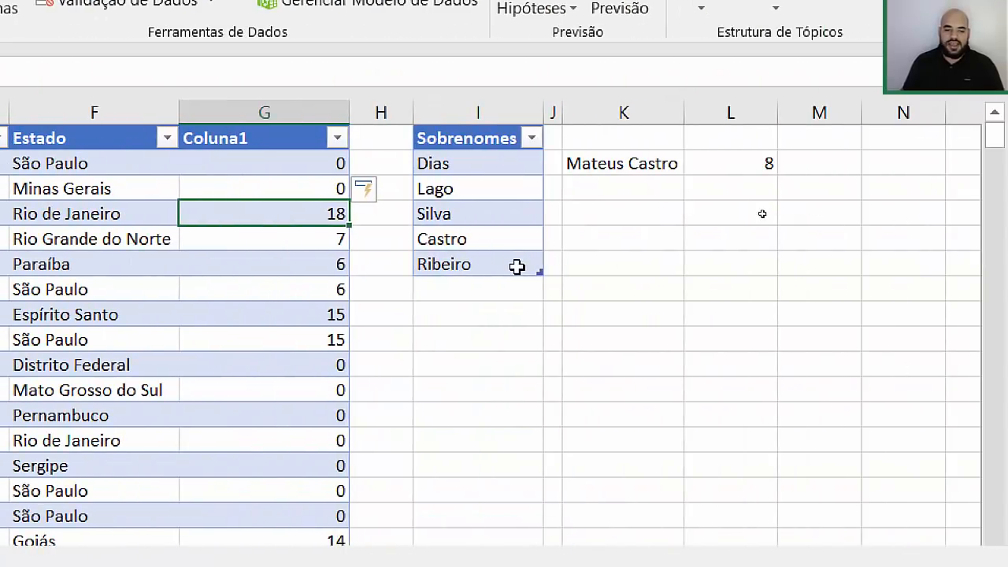
click(516, 267)
key(Tab)
text(R)
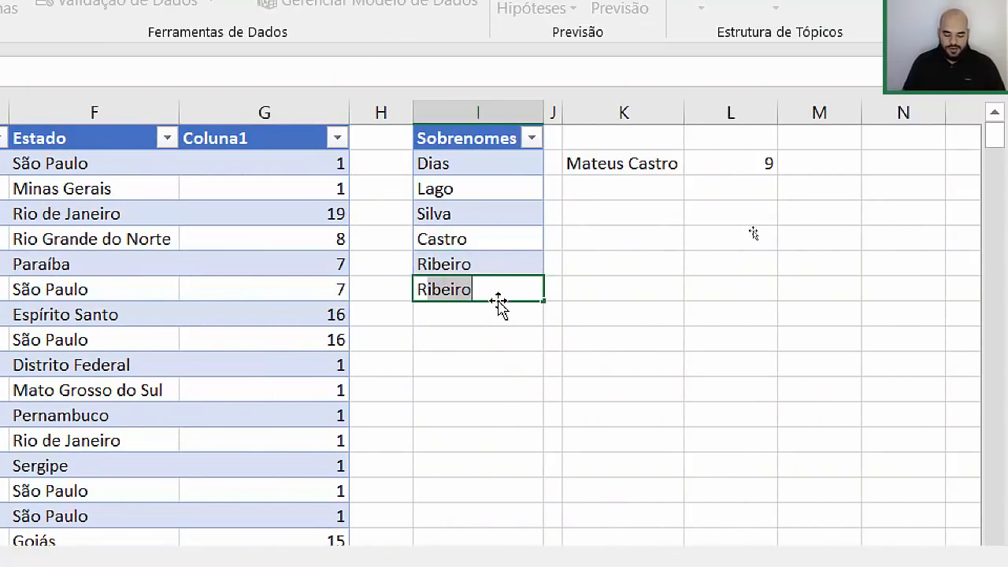
text(odrigue)
key(Escape)
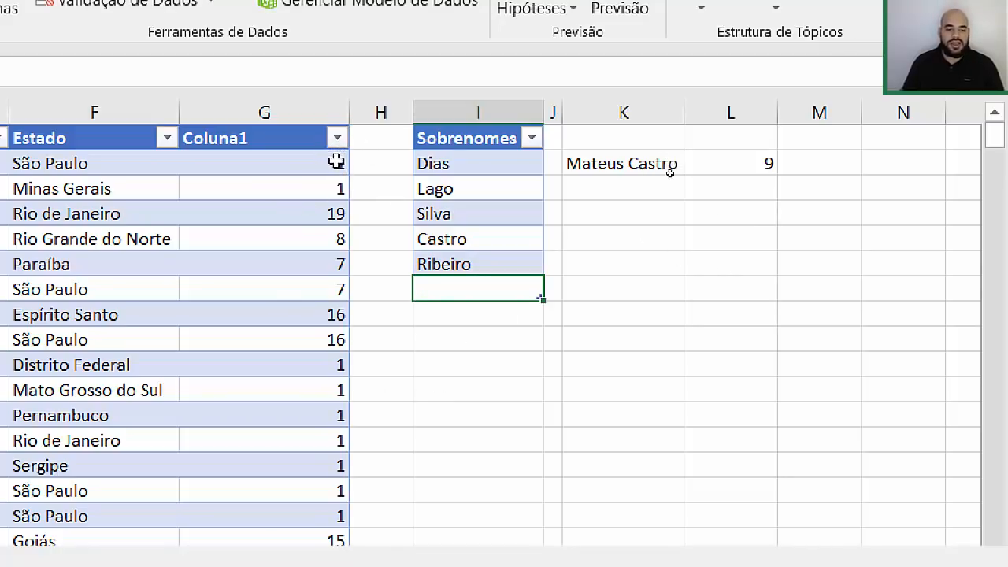
text(Ro)
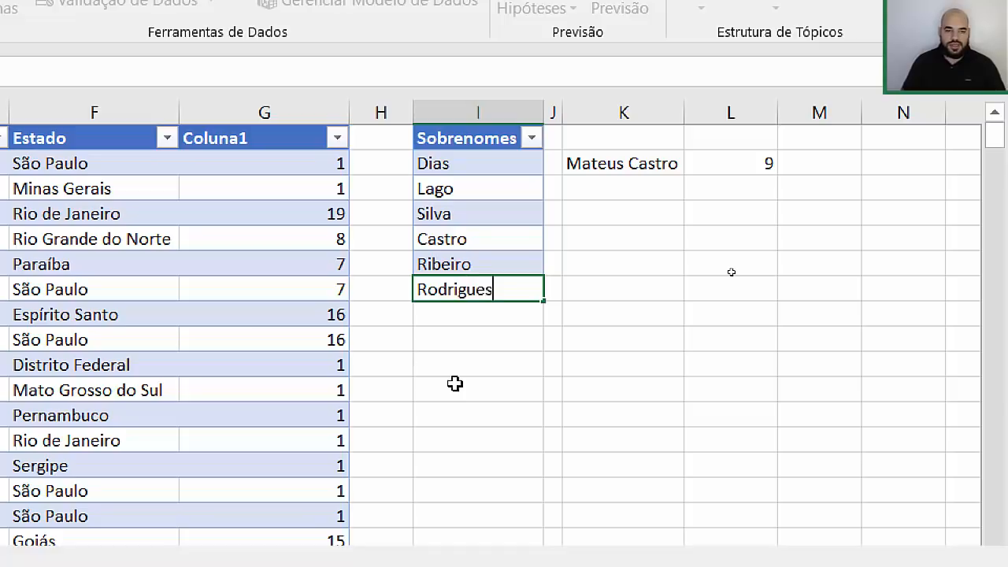
text(drigues)
key(Return)
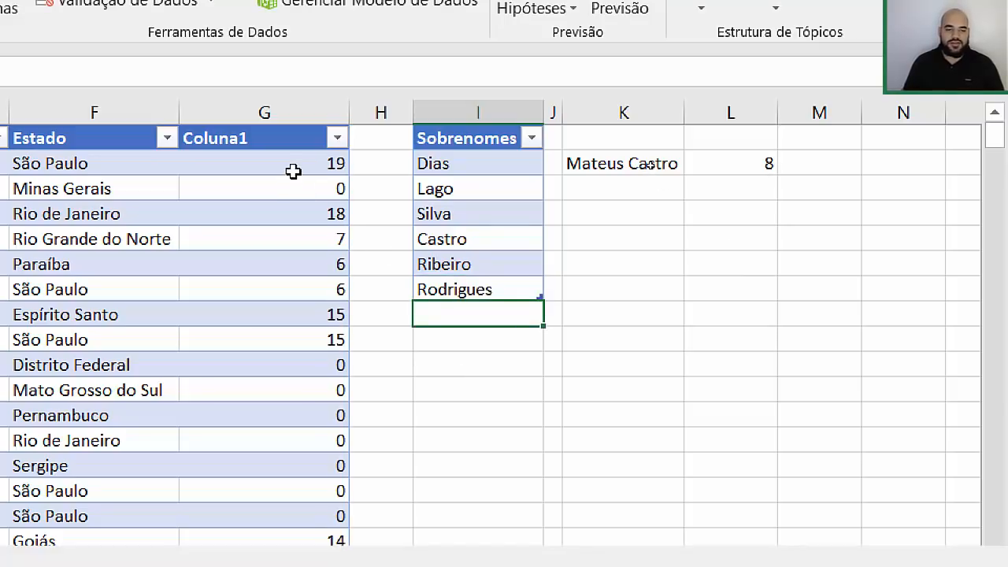
scroll(292, 193, left, 5)
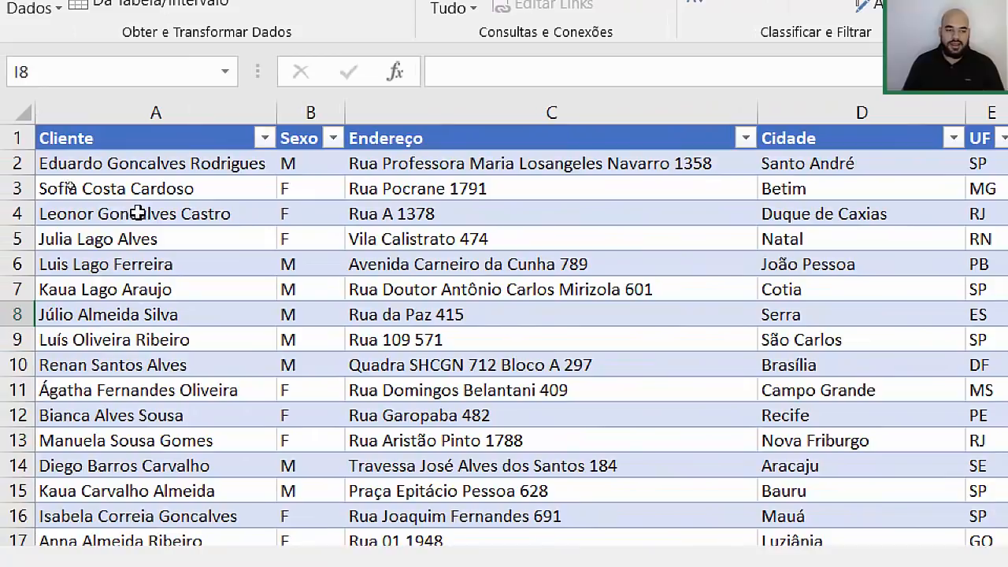
Step: Clear the test name and count from K2:L2
click(190, 184)
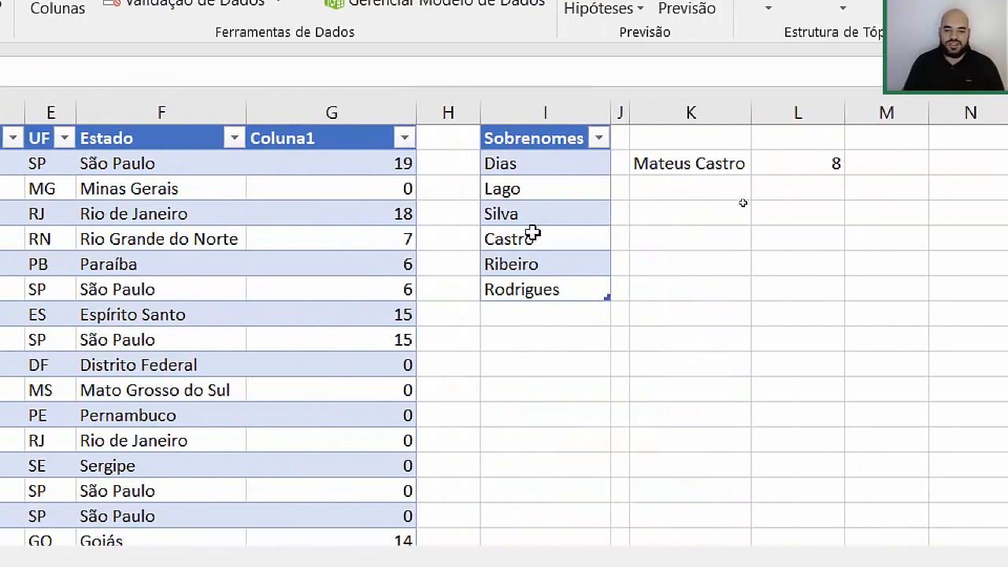
drag(701, 161, 792, 172)
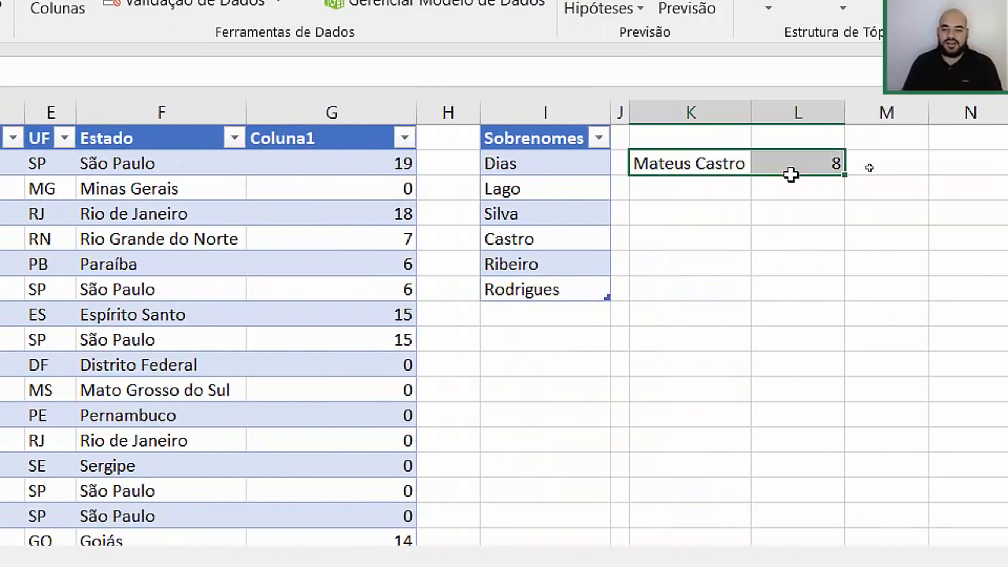
key(Delete)
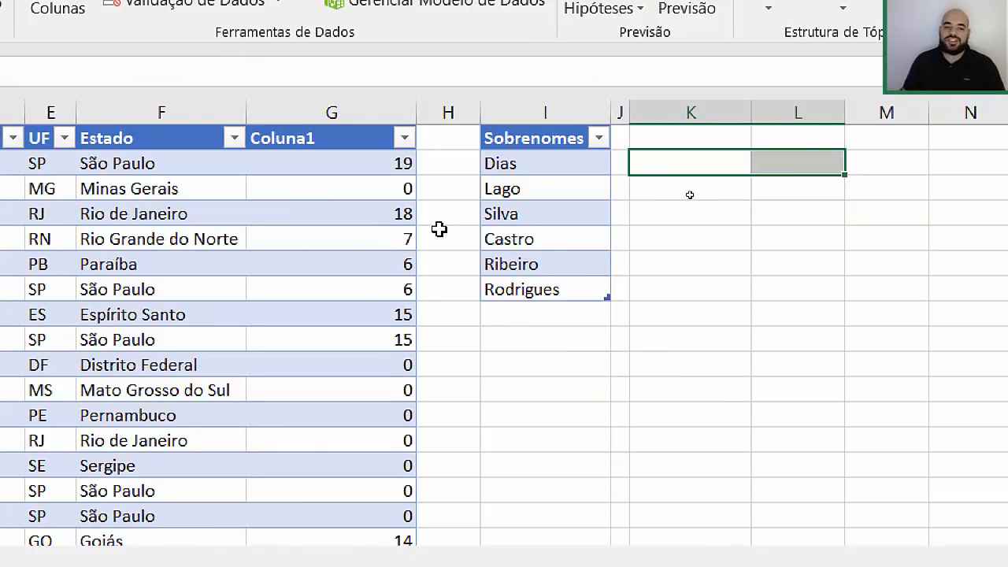
Step: Filter Coluna1 to values greater than 0, leaving 289 of 795 records
click(403, 138)
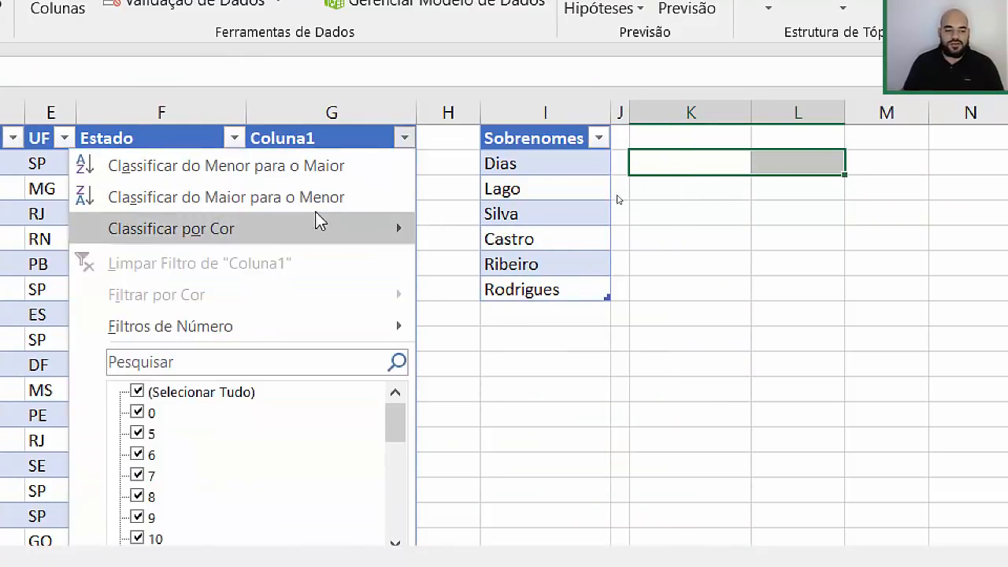
mouse_move(252, 326)
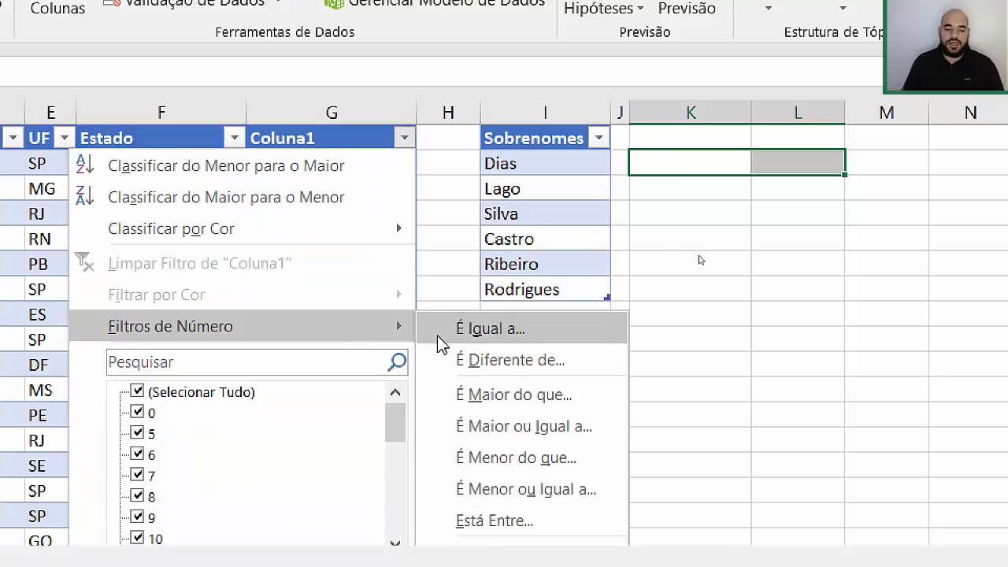
click(512, 394)
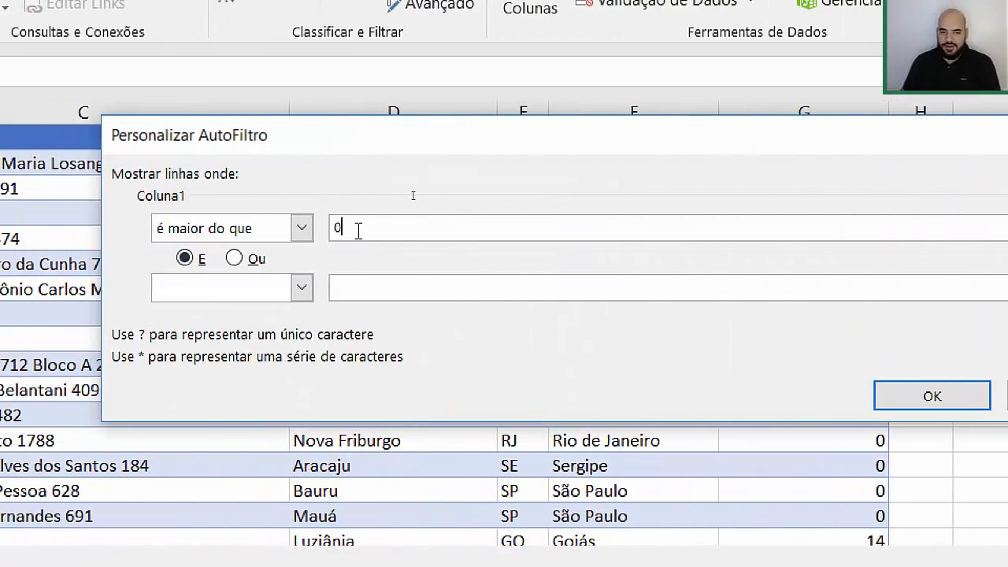
text(0)
click(890, 405)
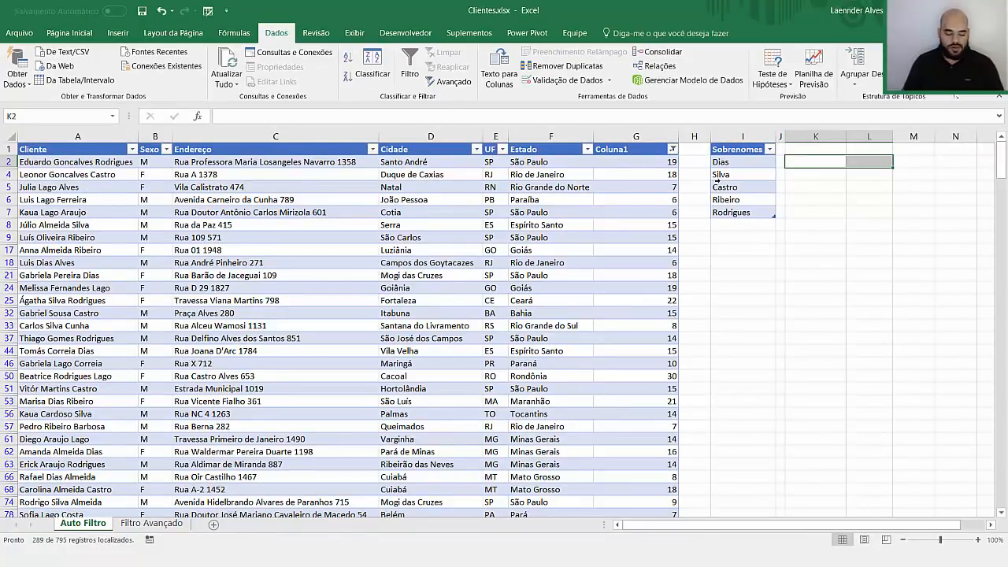
Step: Inspect the array formula in G6, then move to the Filtro Avançado sheet and select C11
key(ctrl+1)
key(Escape)
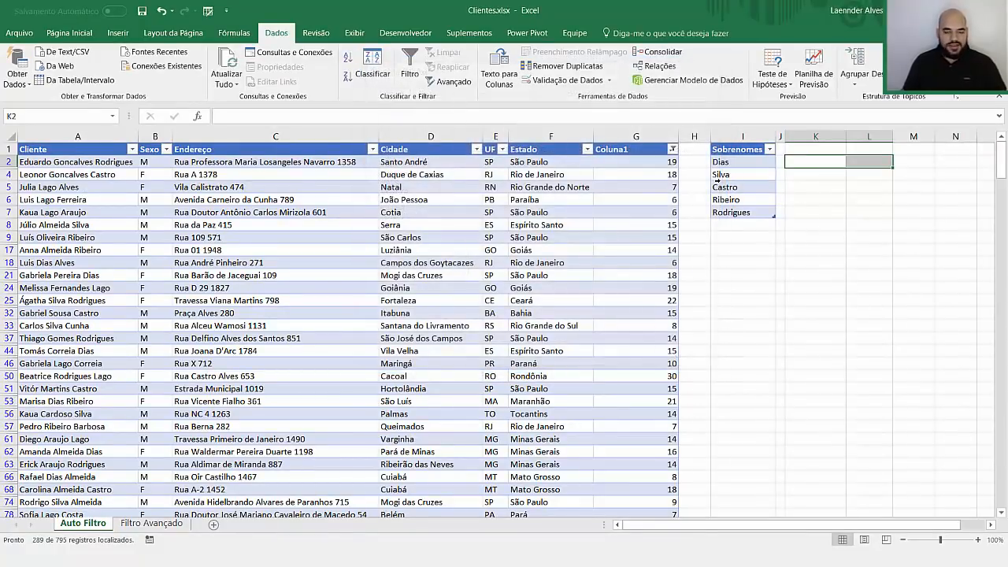
click(600, 205)
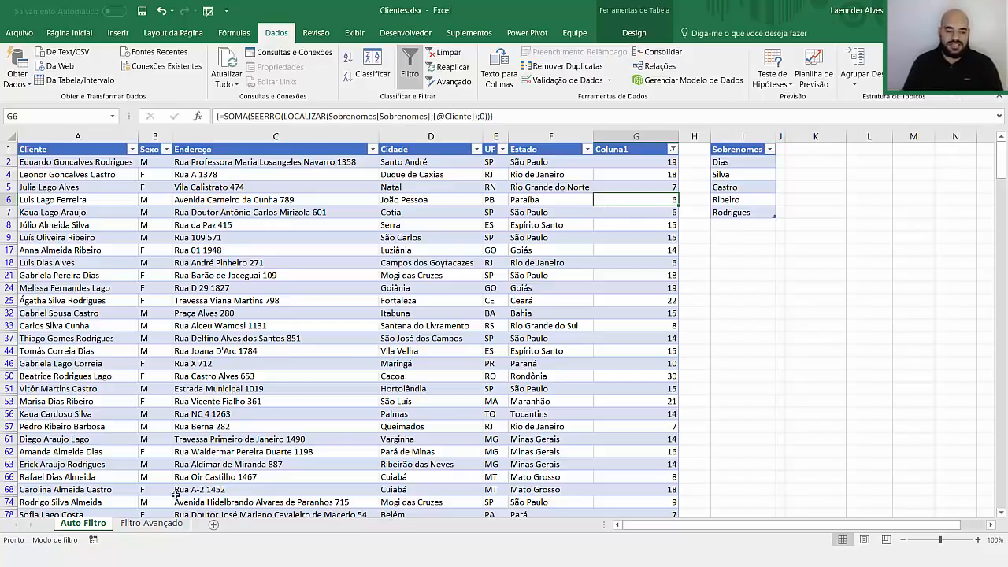
click(151, 523)
click(185, 278)
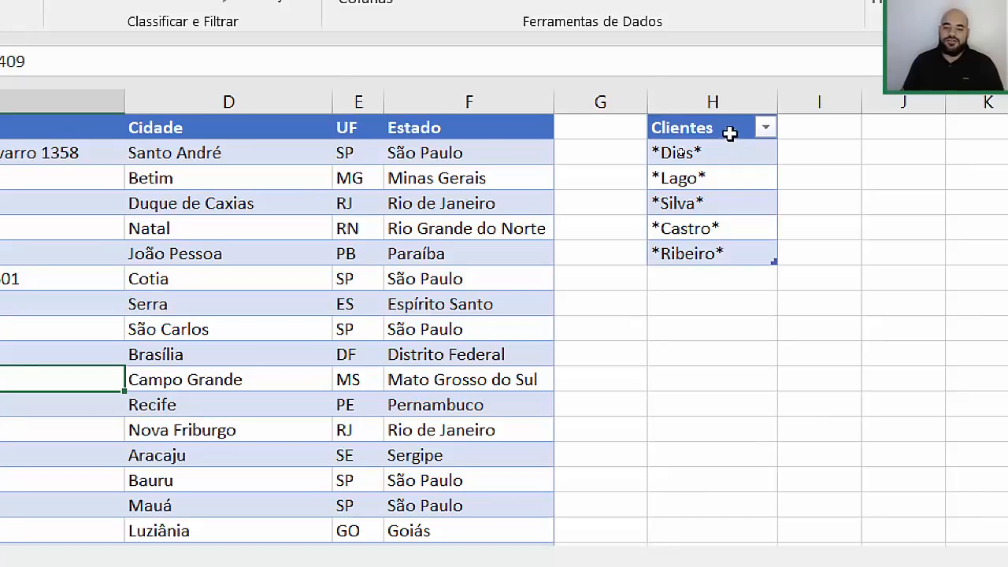
double_click(727, 131)
key(BackSpace)
key(Return)
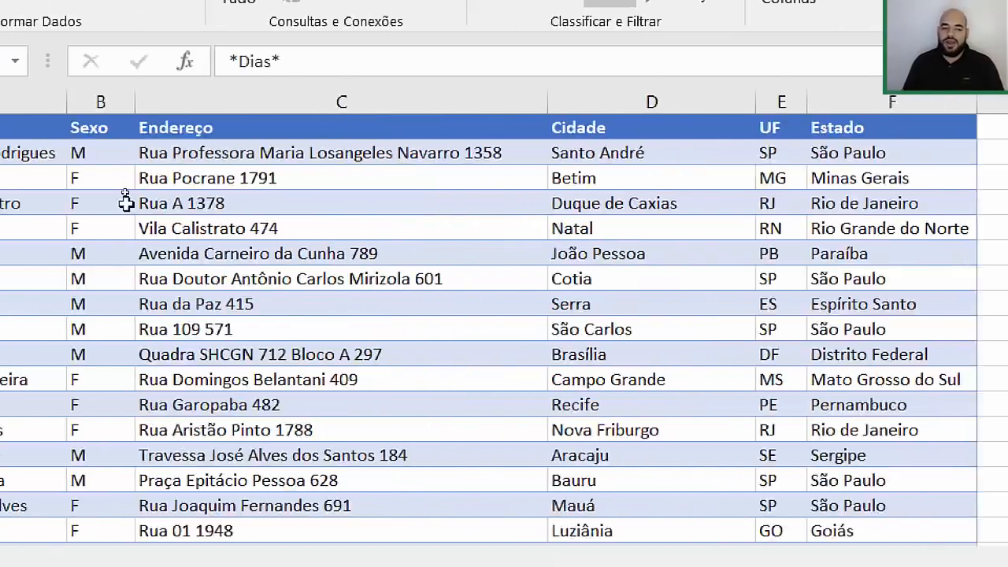
click(165, 109)
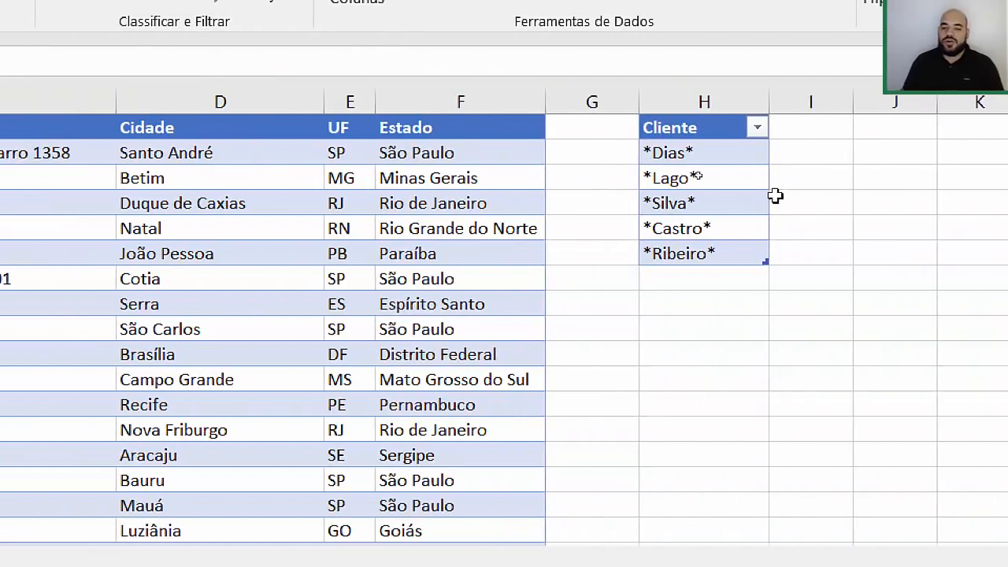
drag(720, 151, 729, 260)
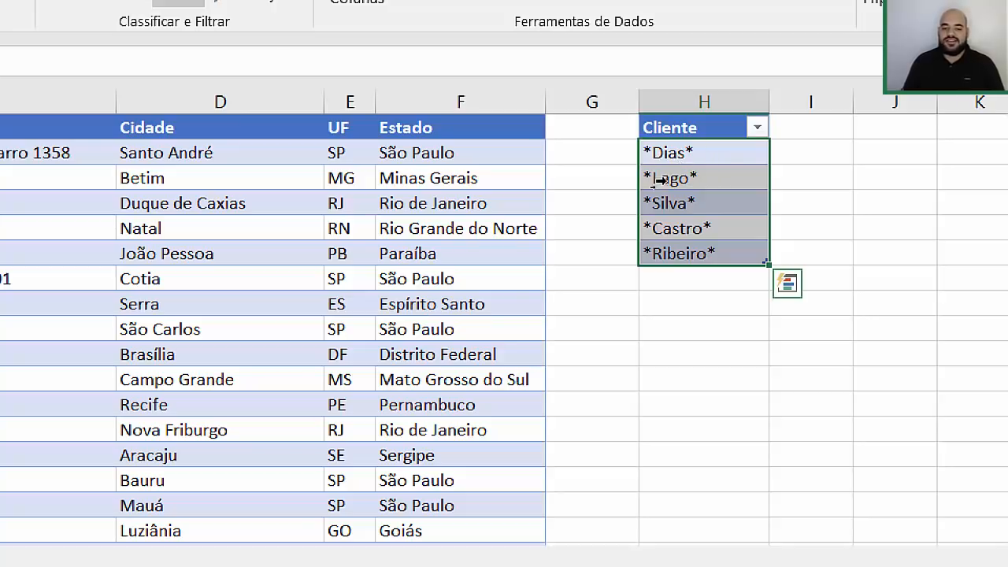
click(700, 149)
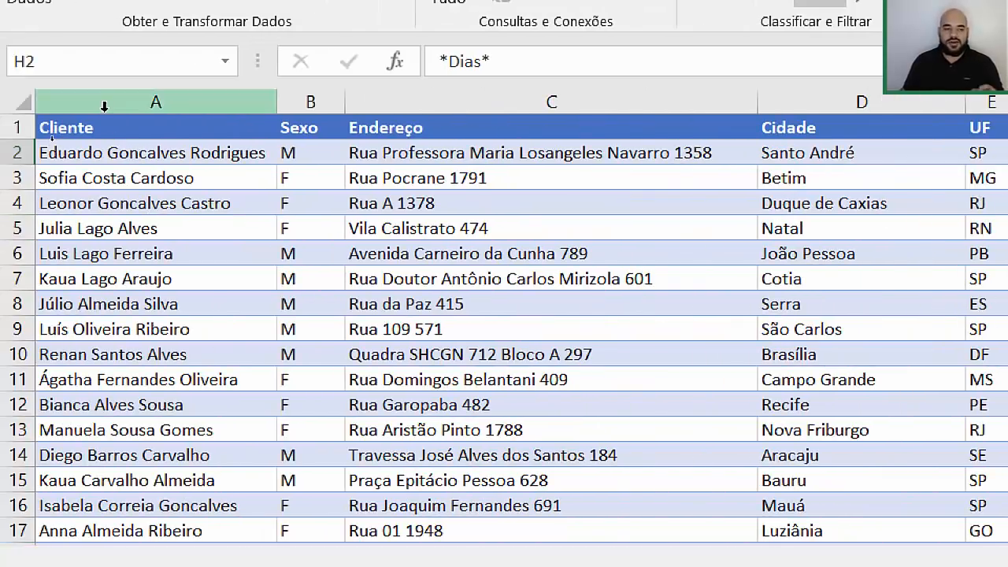
click(103, 103)
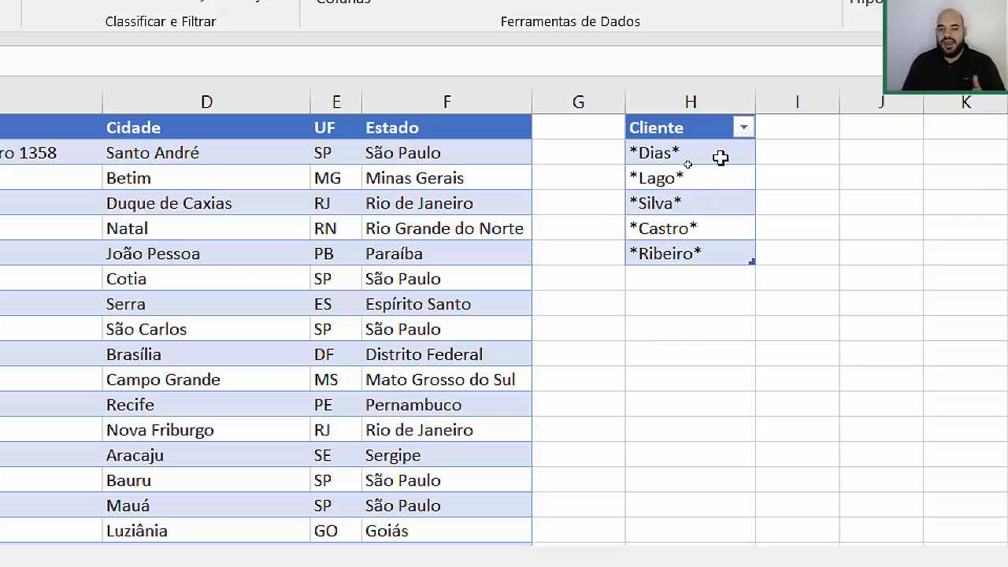
drag(720, 157, 711, 252)
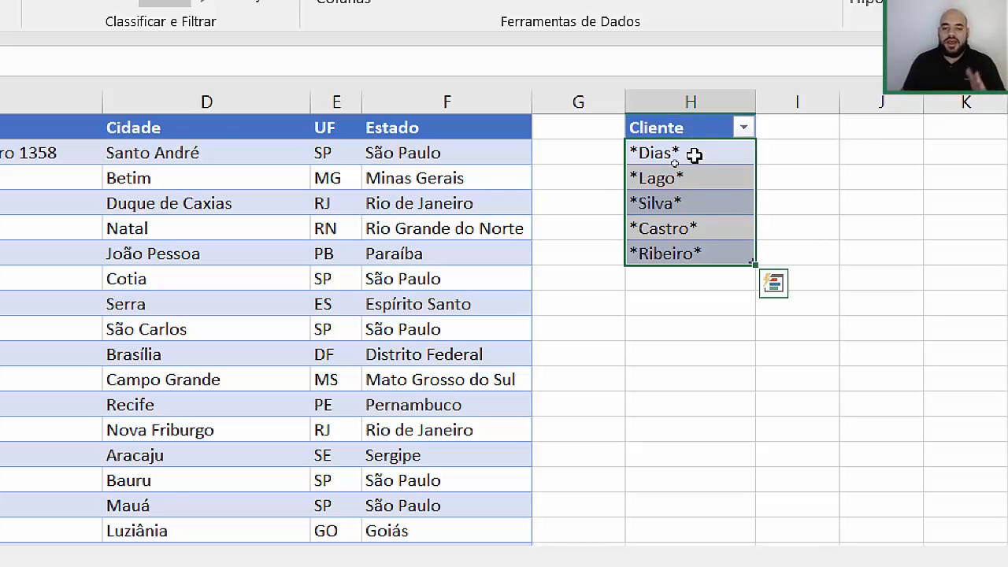
click(428, 204)
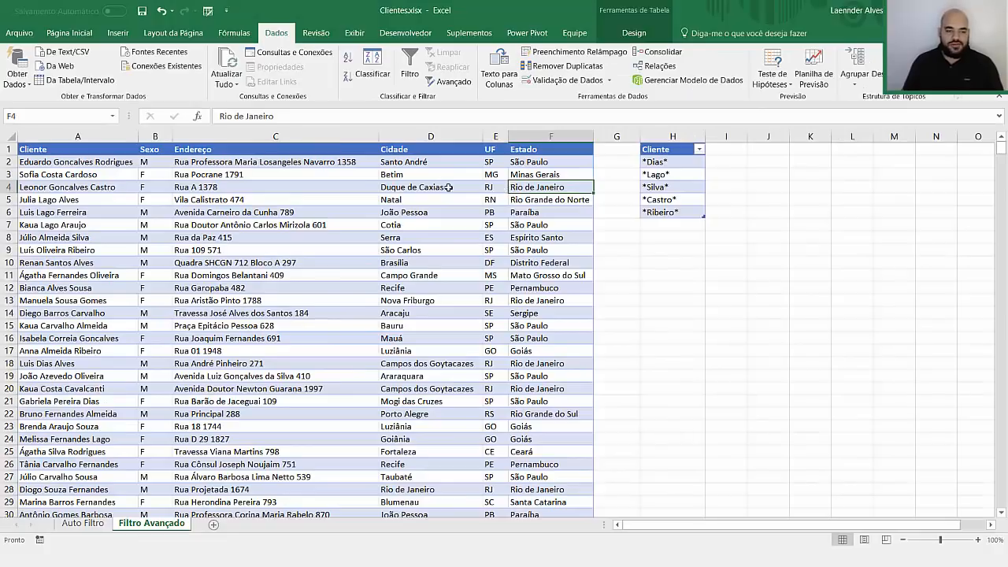
Step: Open Advanced Filter from a table cell, keeping 'Filter the list, in-place' selected
click(255, 225)
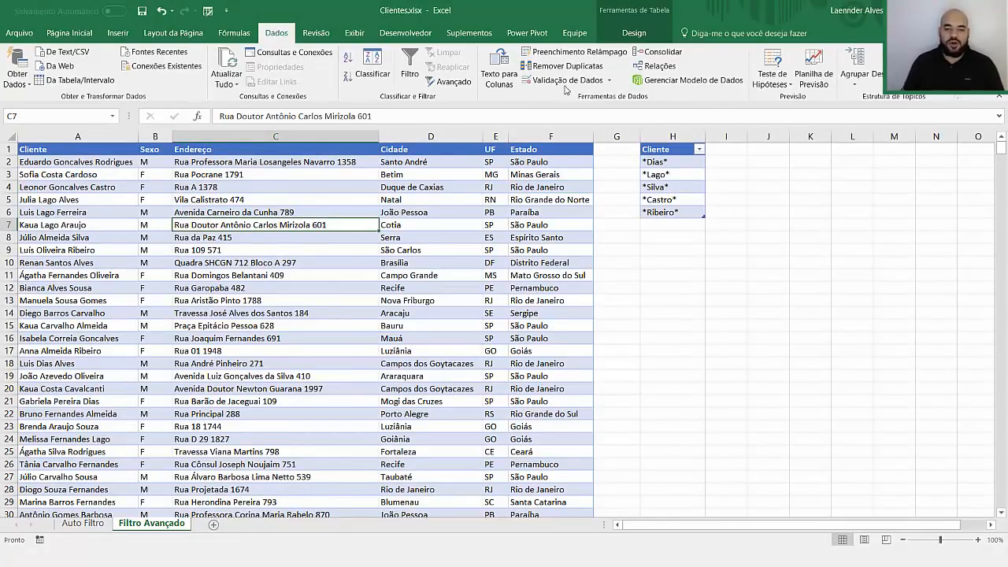
click(448, 83)
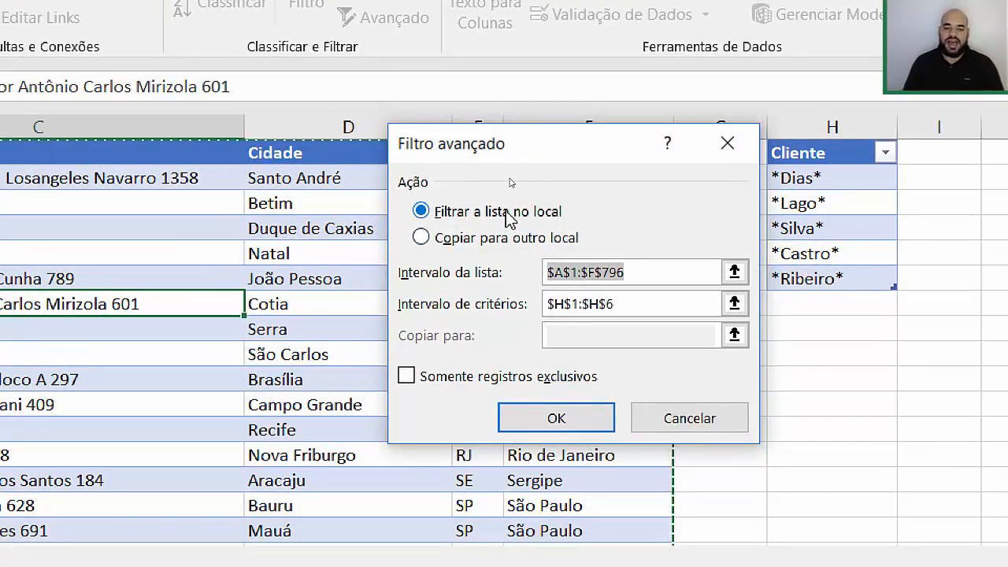
click(509, 214)
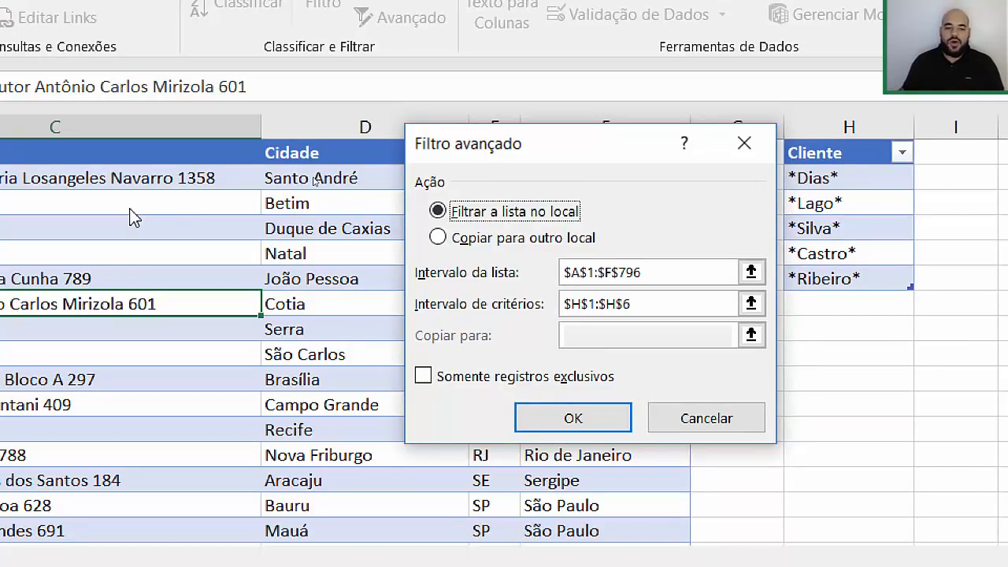
click(496, 241)
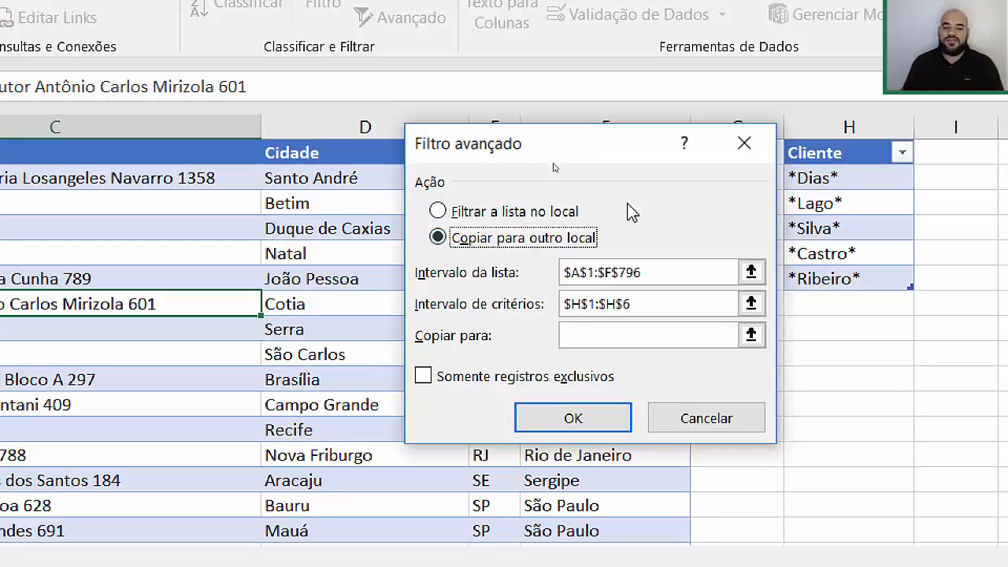
click(549, 216)
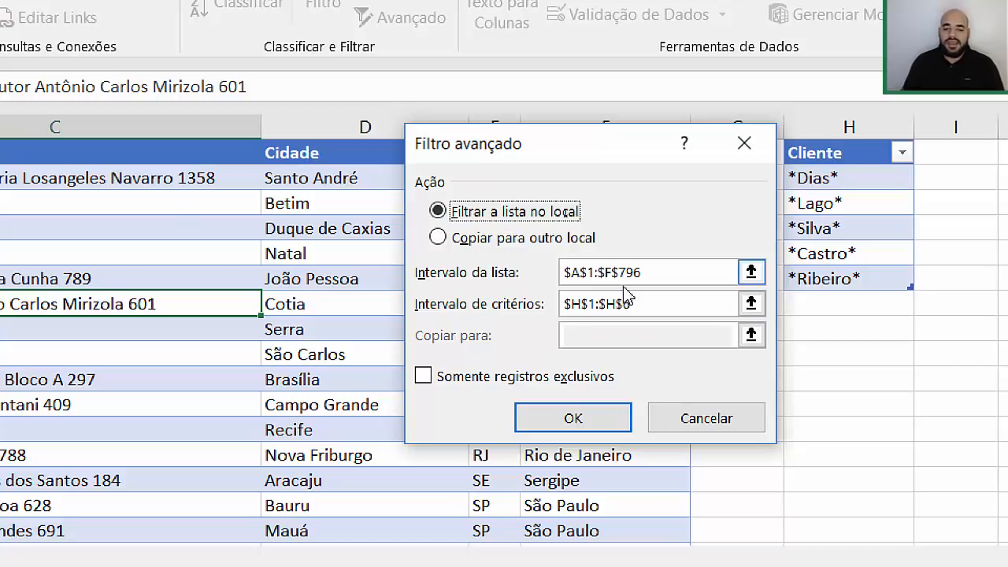
Step: Confirm the $A$1:$F$796 list range and select the old criteria range reference
click(664, 276)
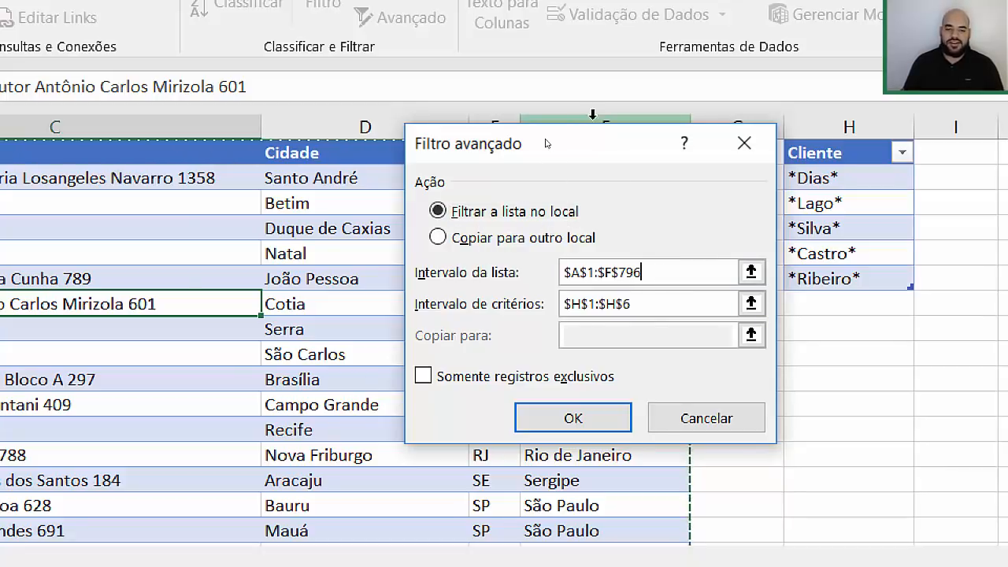
drag(599, 154, 496, 311)
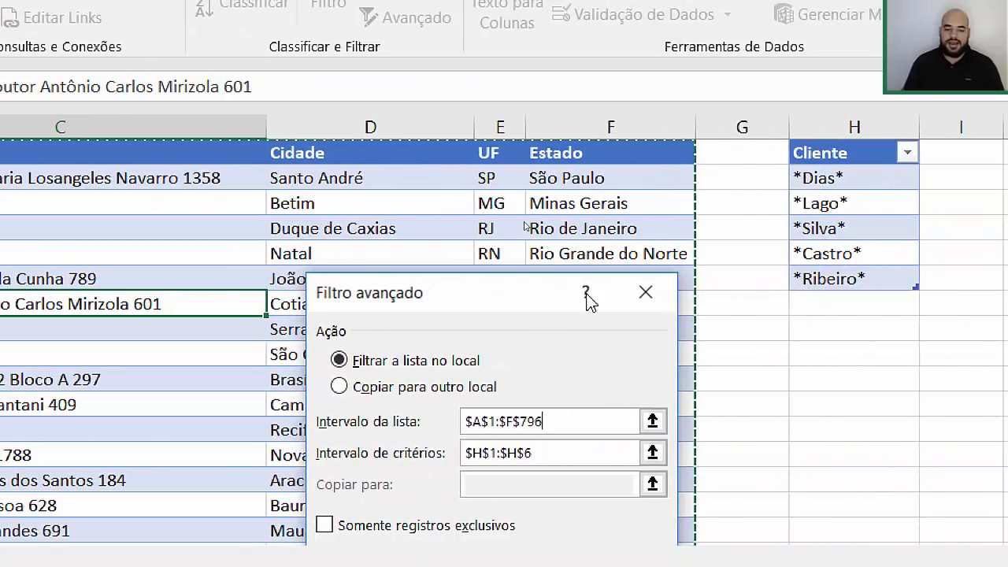
drag(518, 290, 516, 110)
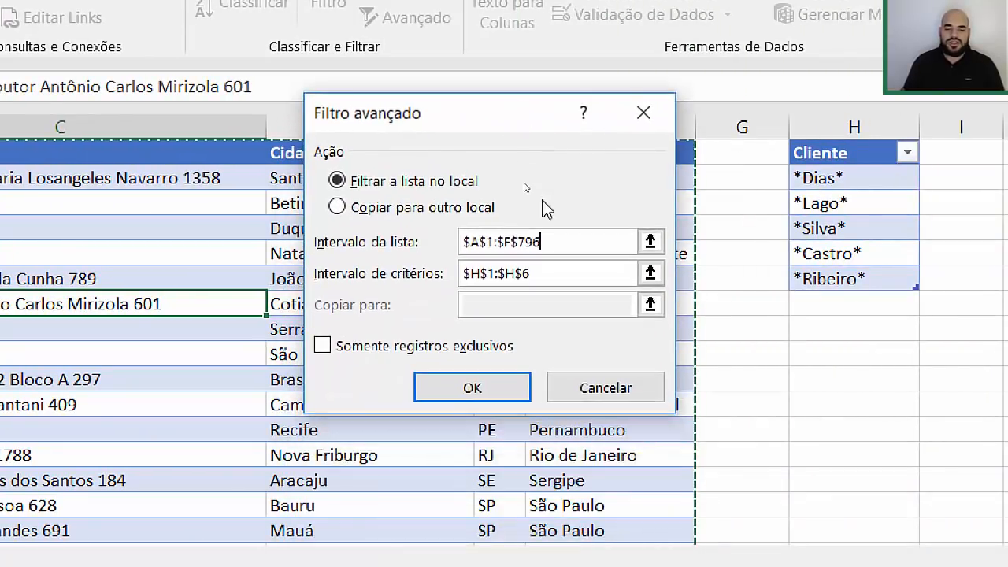
drag(563, 270, 432, 254)
Step: Replace the criteria range with H1:H6, trying J1 as copy destination before reverting to in-place
key(BackSpace)
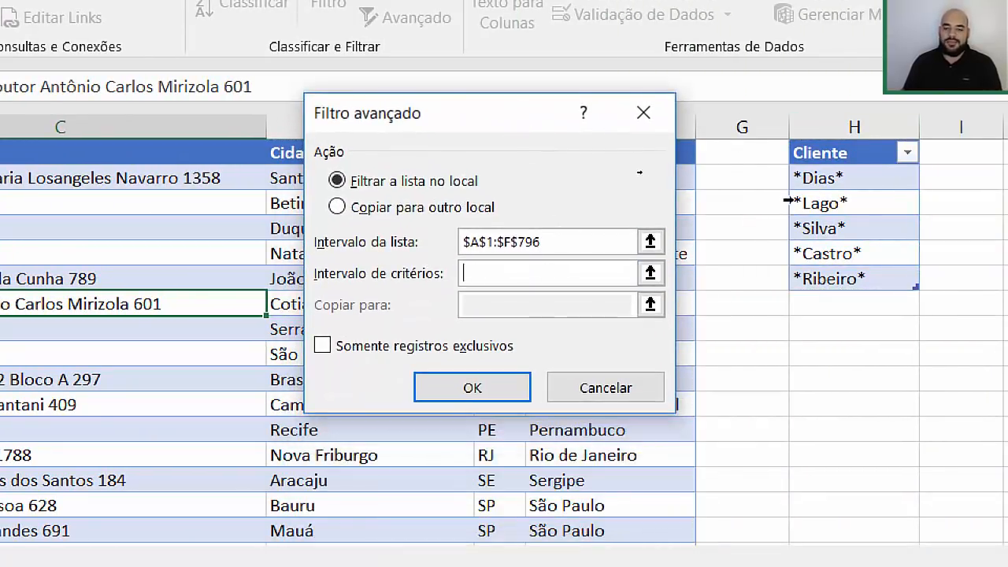
drag(833, 152, 811, 282)
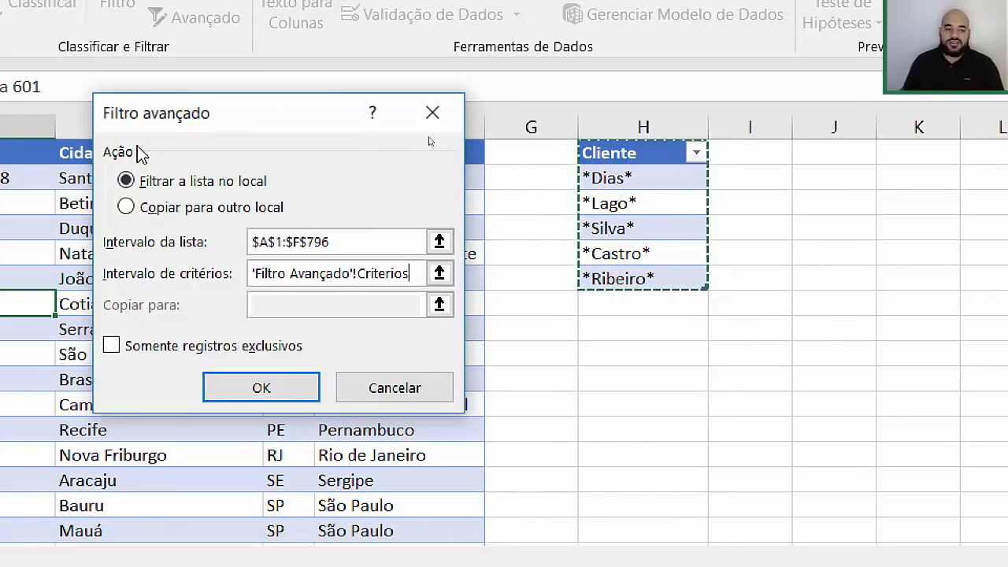
click(202, 206)
click(275, 304)
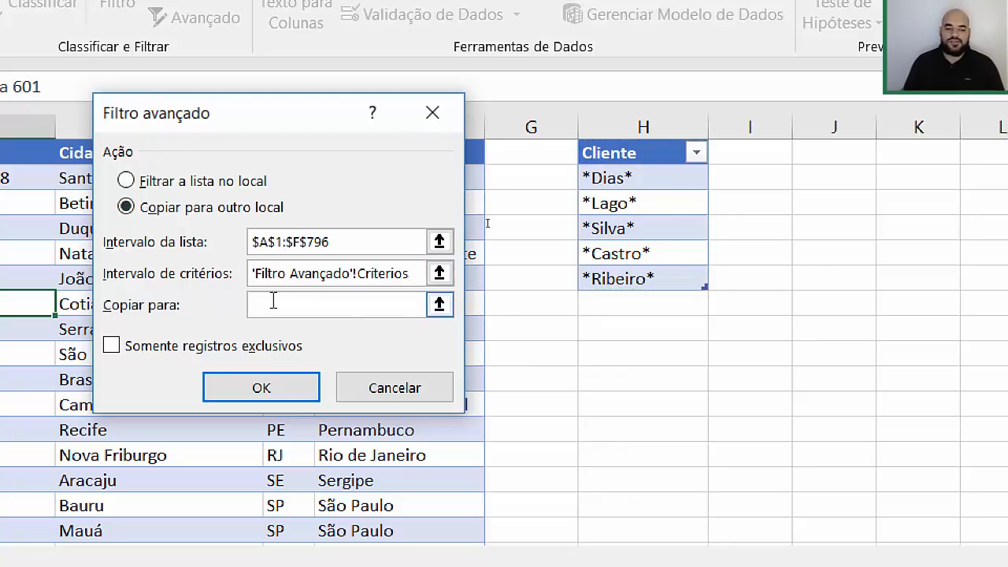
click(438, 305)
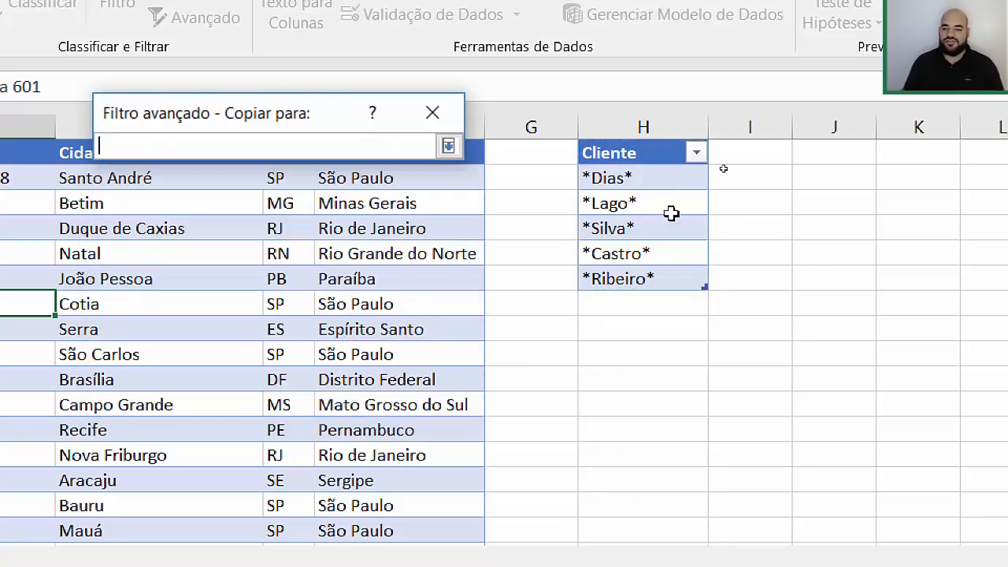
click(865, 149)
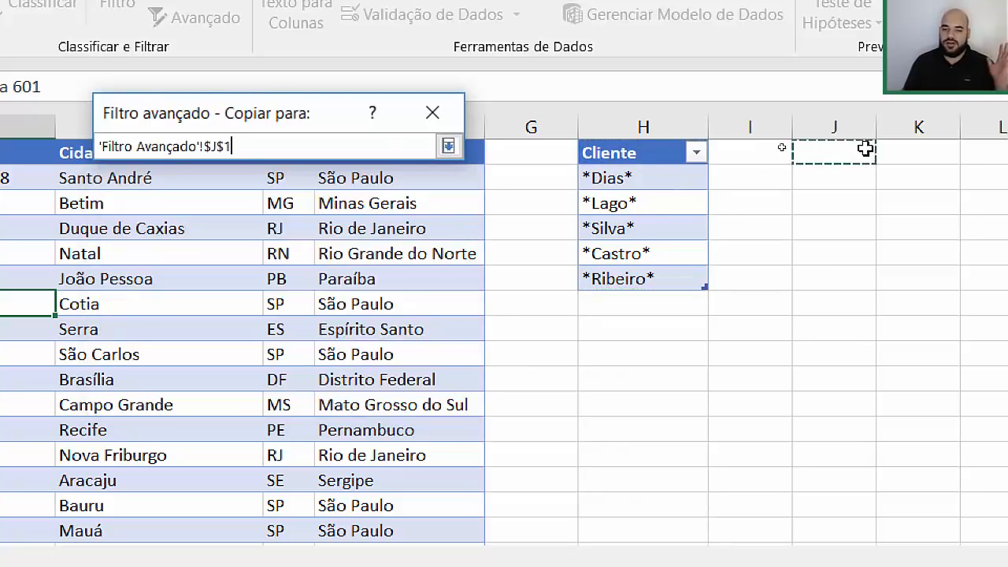
click(447, 147)
click(191, 181)
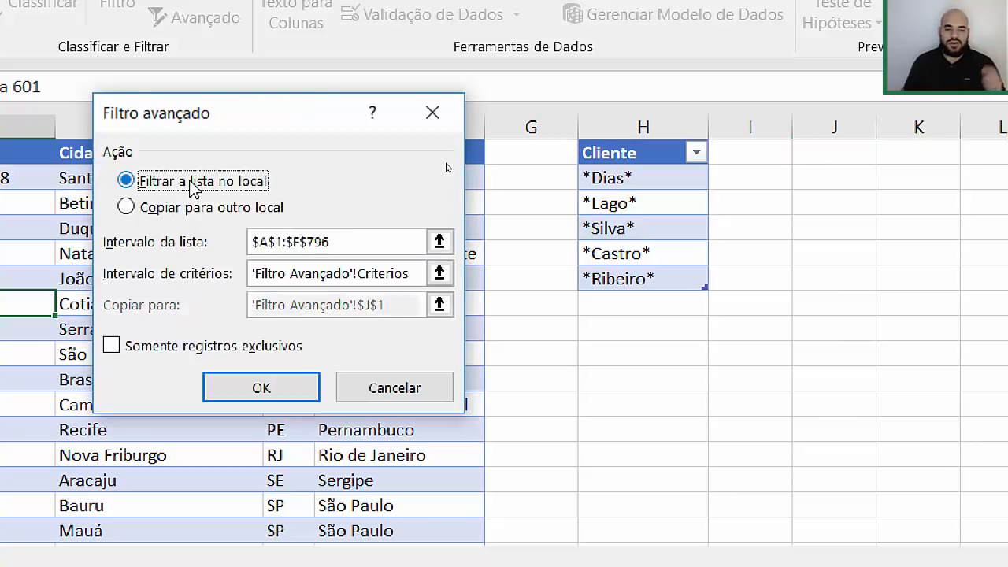
Step: Leave Unique records only unchecked and apply the filter in place
click(178, 352)
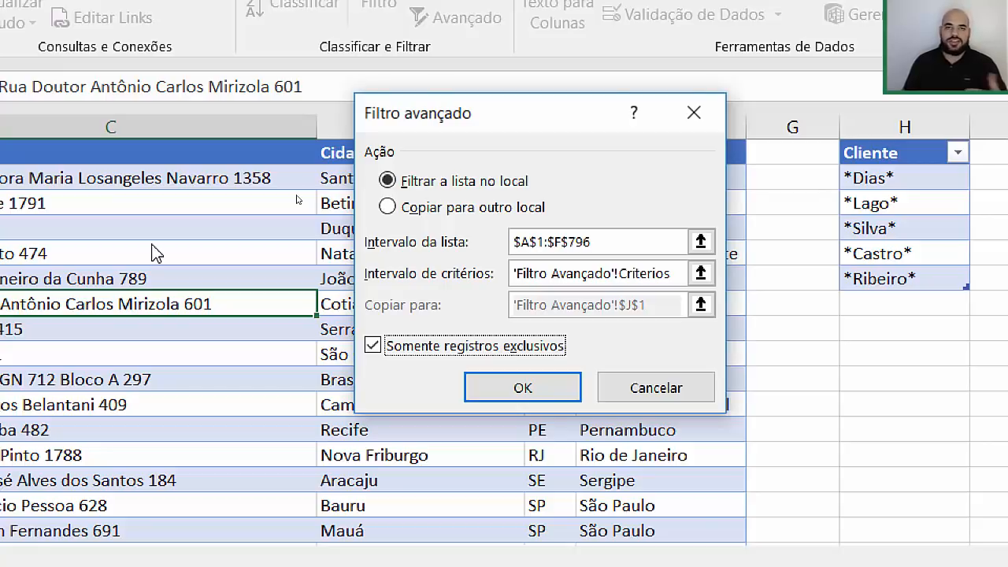
click(371, 346)
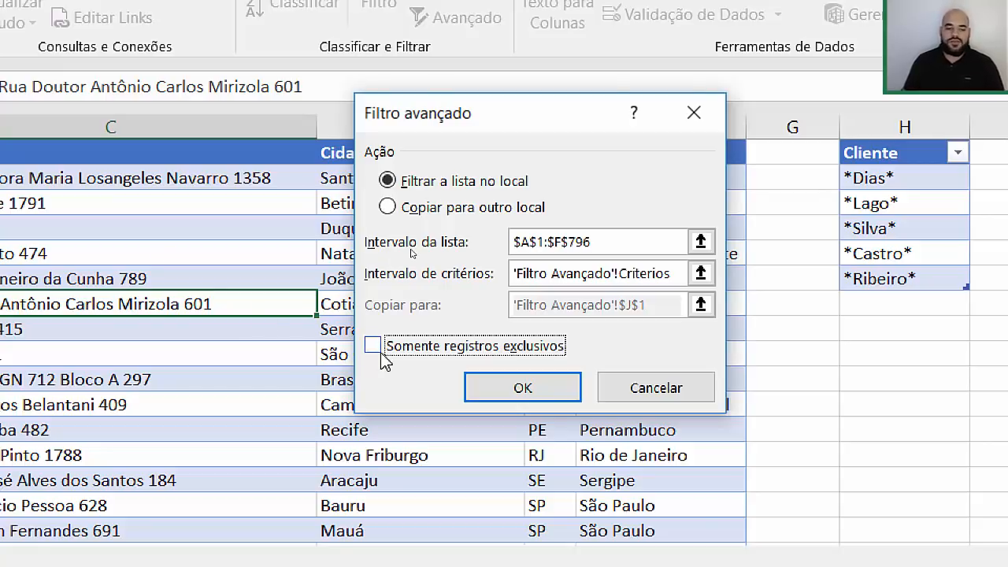
click(497, 391)
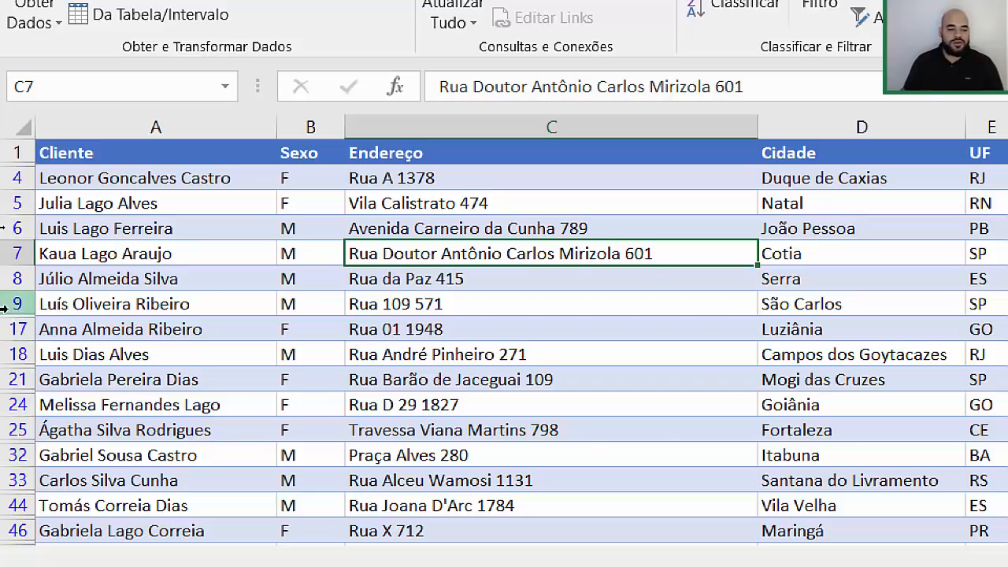
click(231, 300)
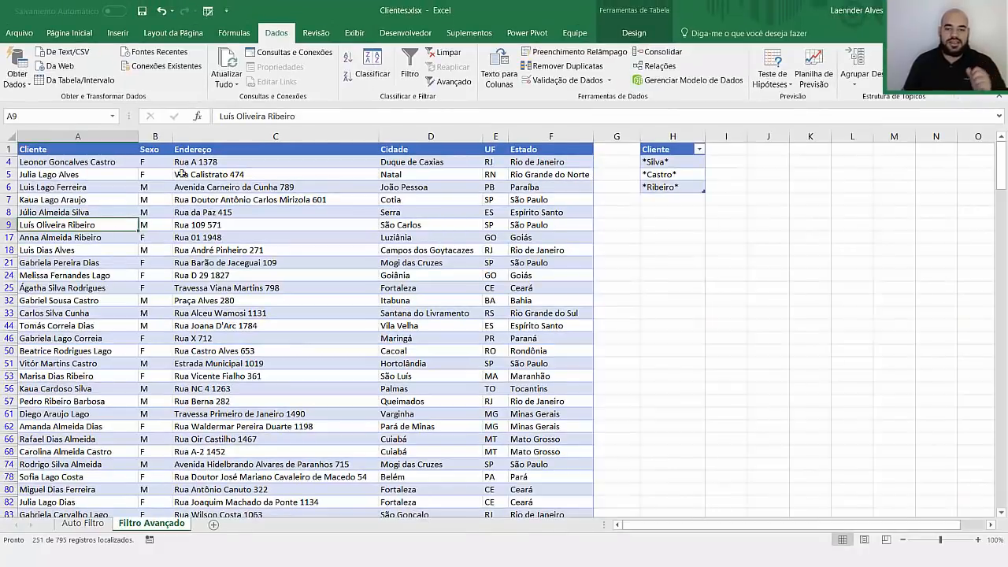
click(180, 174)
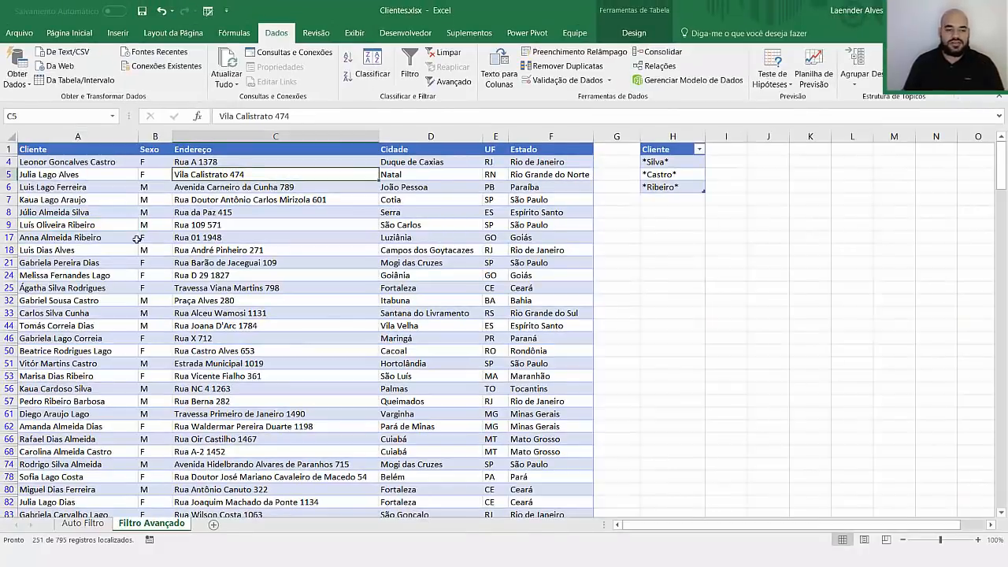
scroll(136, 238, down, 8)
scroll(136, 237, up, 8)
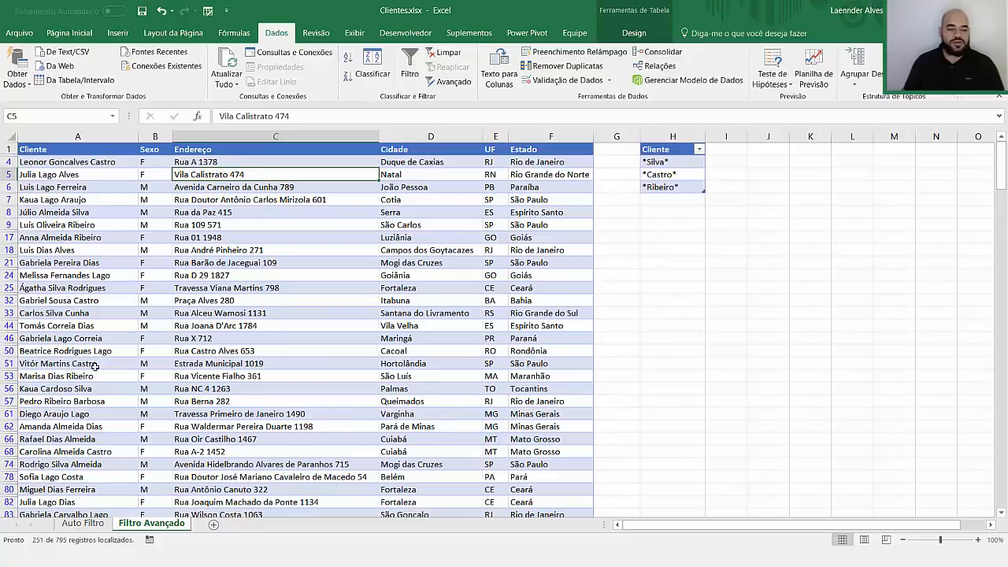
click(83, 523)
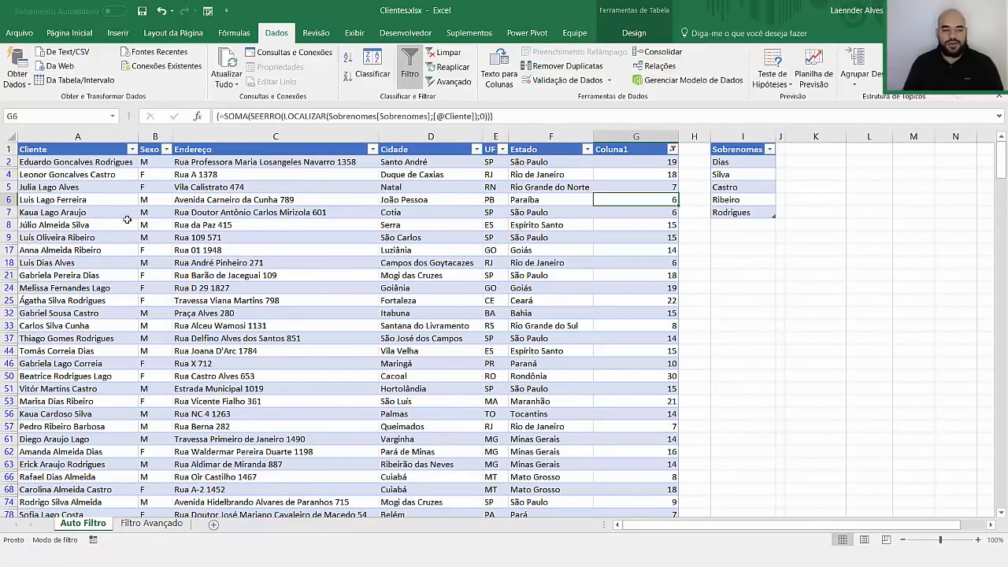
click(152, 523)
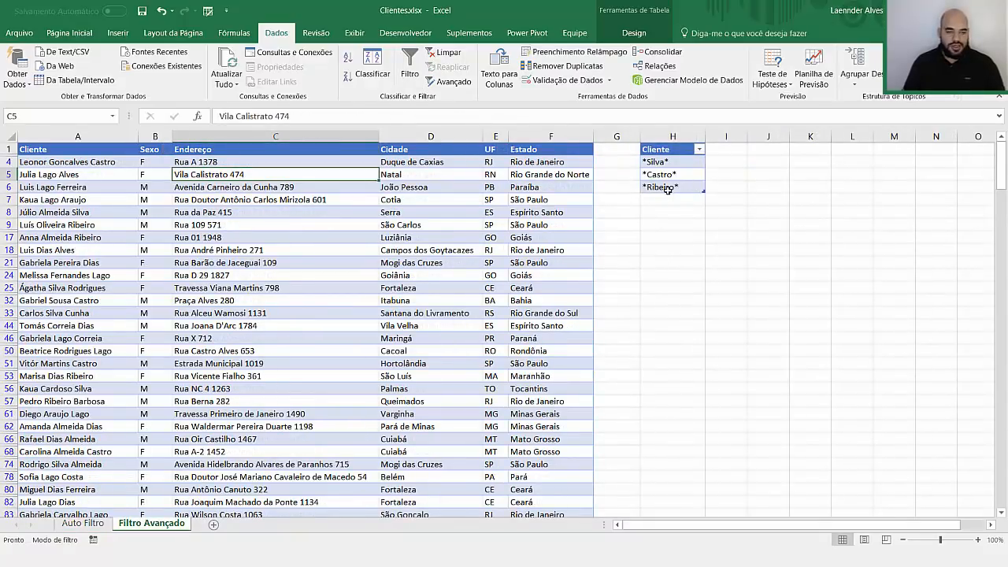
click(82, 197)
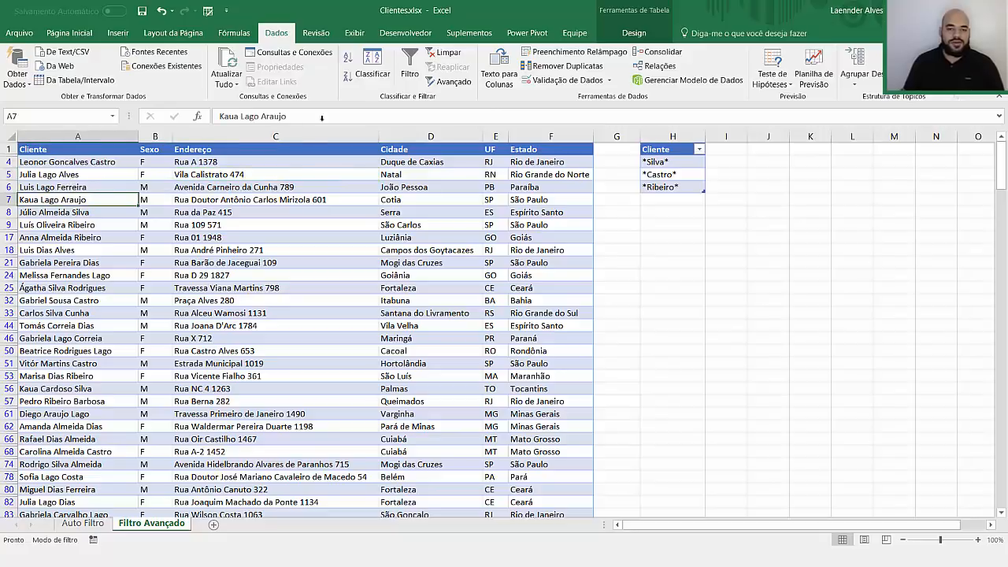
Step: Clear the advanced filter and enter *Rodrigues* in H7 below *Ribeiro*
click(447, 53)
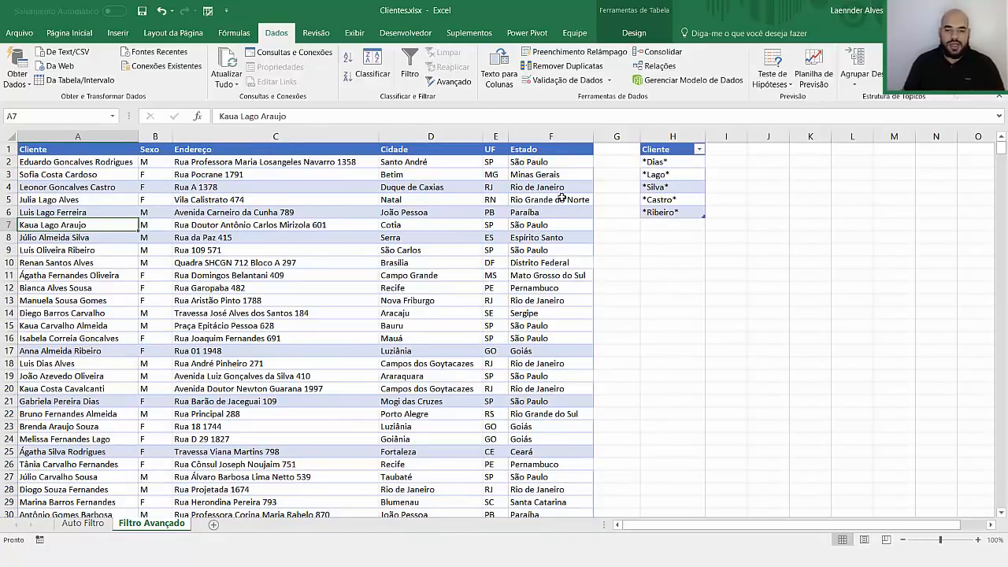
click(669, 214)
key(Return)
text(*)
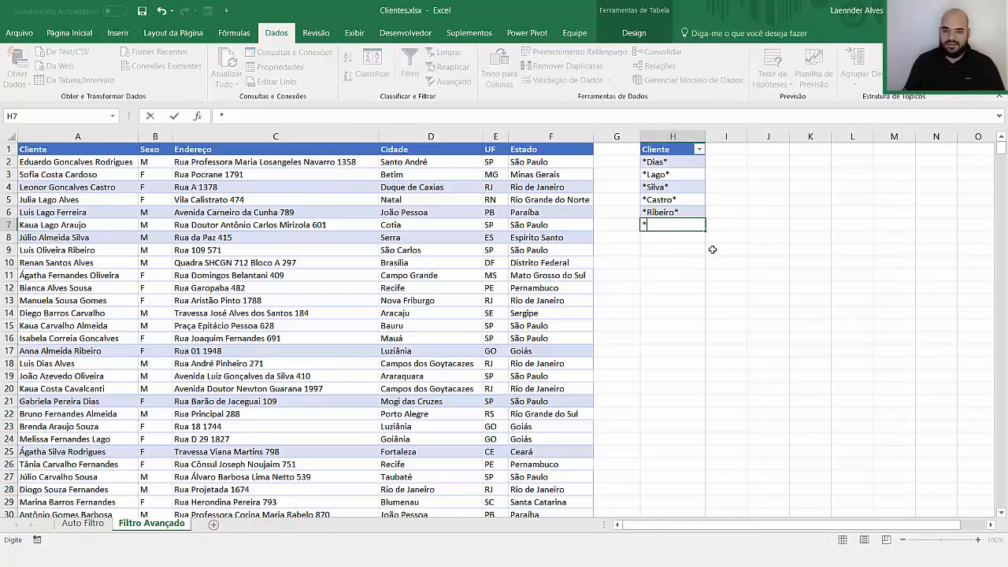
text(Ribeiro*odrigue)
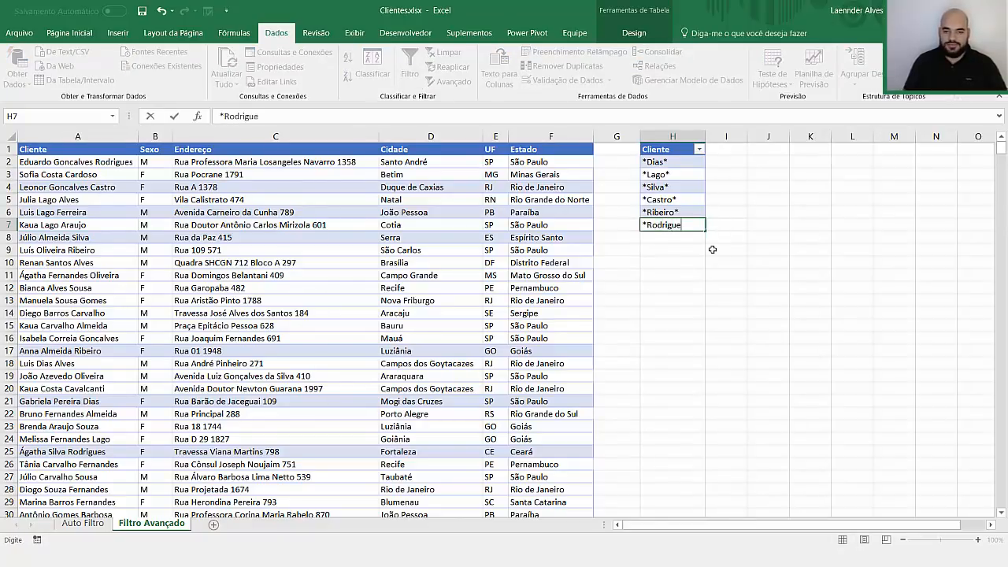
text(s*)
key(Return)
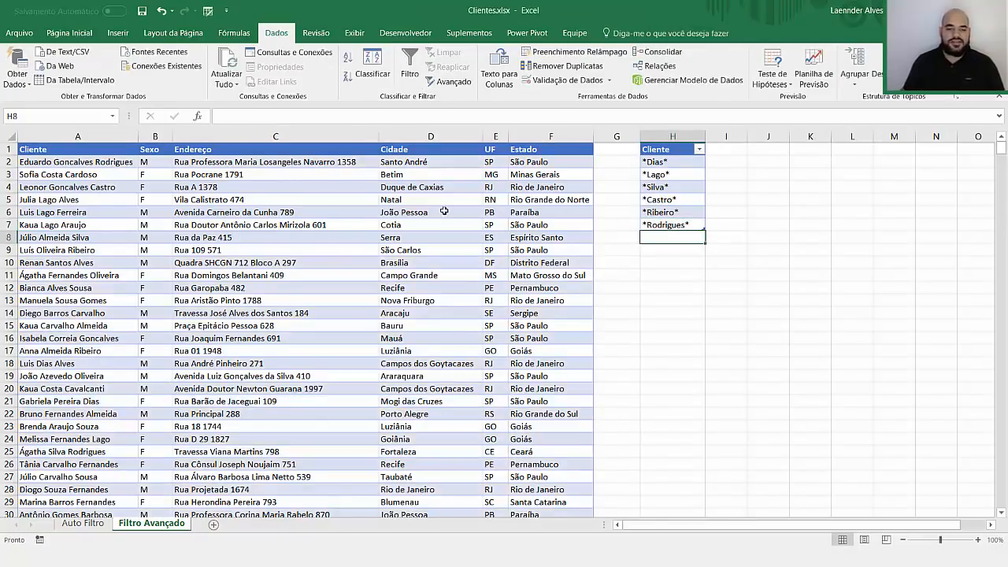
Step: Undo that entry and retype *Rodrigues* in H7
click(444, 211)
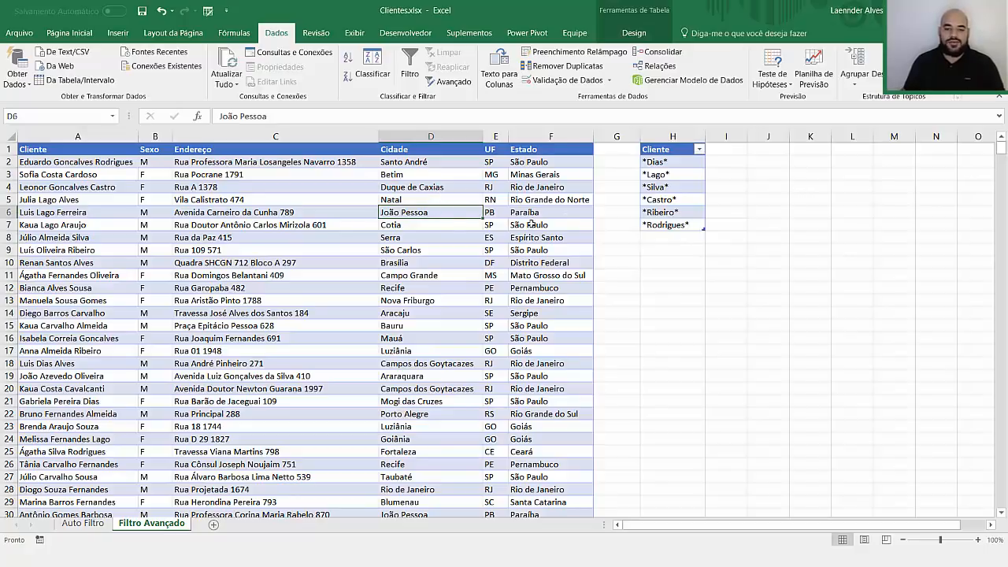
key(ctrl+z)
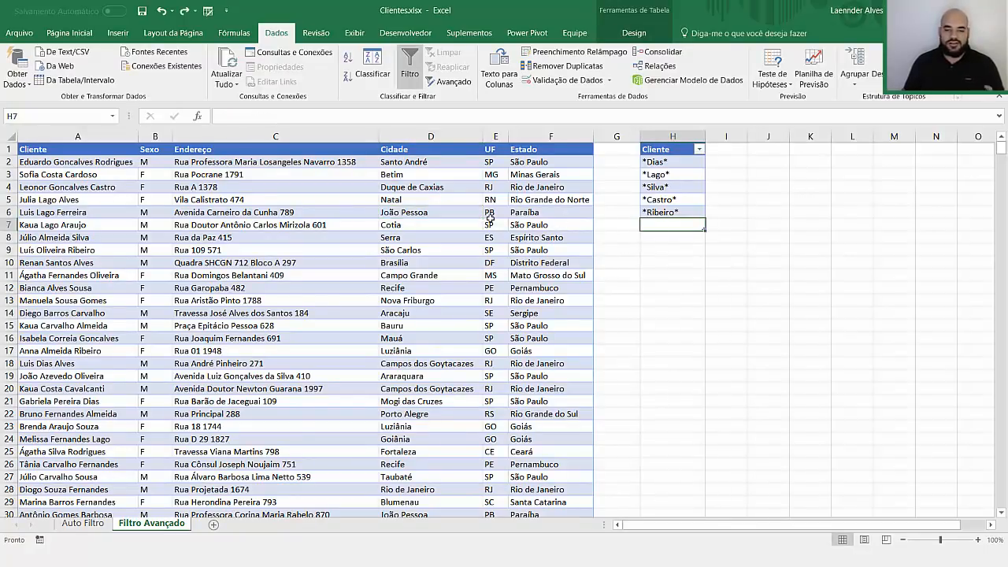
key(Up)
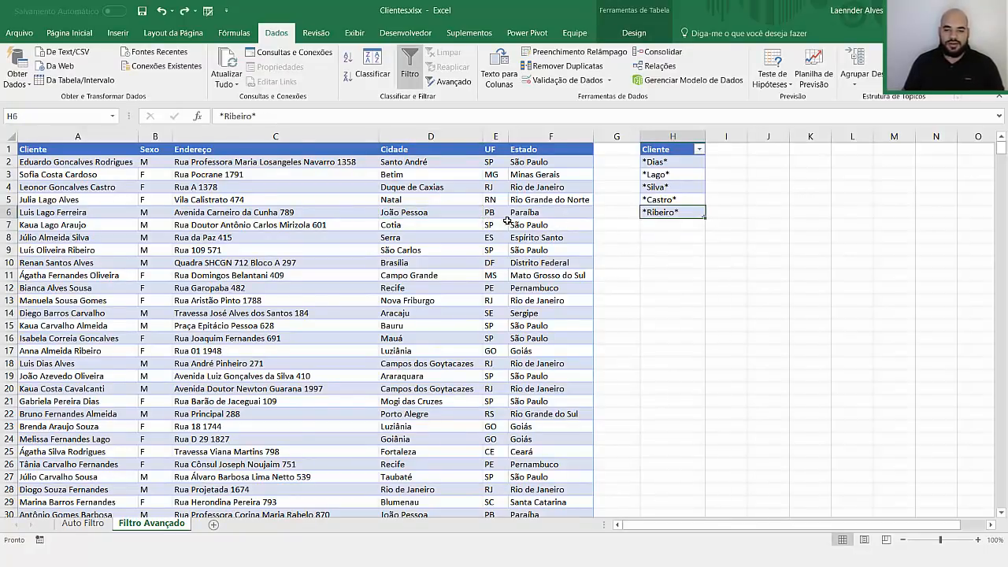
click(656, 221)
text(*)
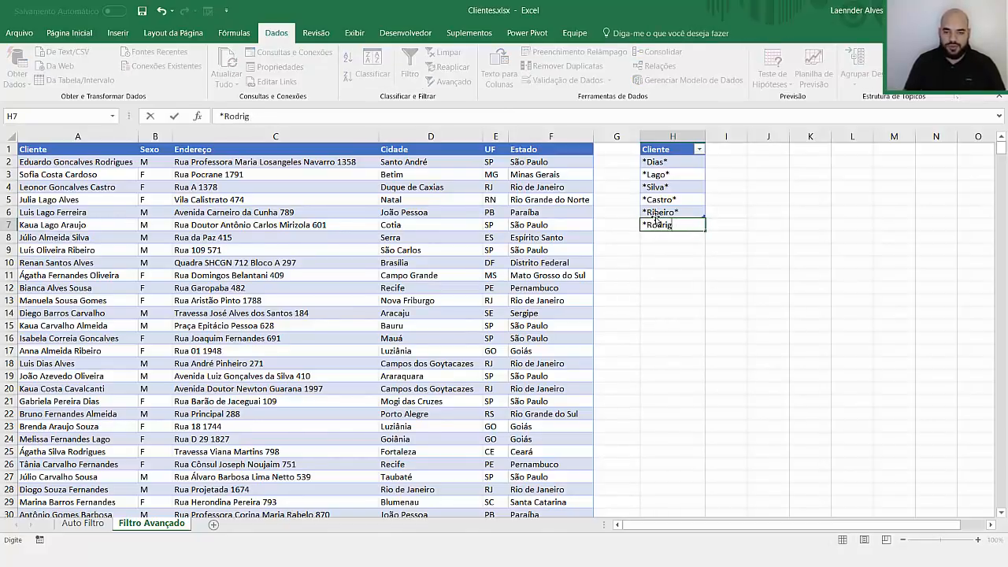
text(Rodrigues*)
key(Return)
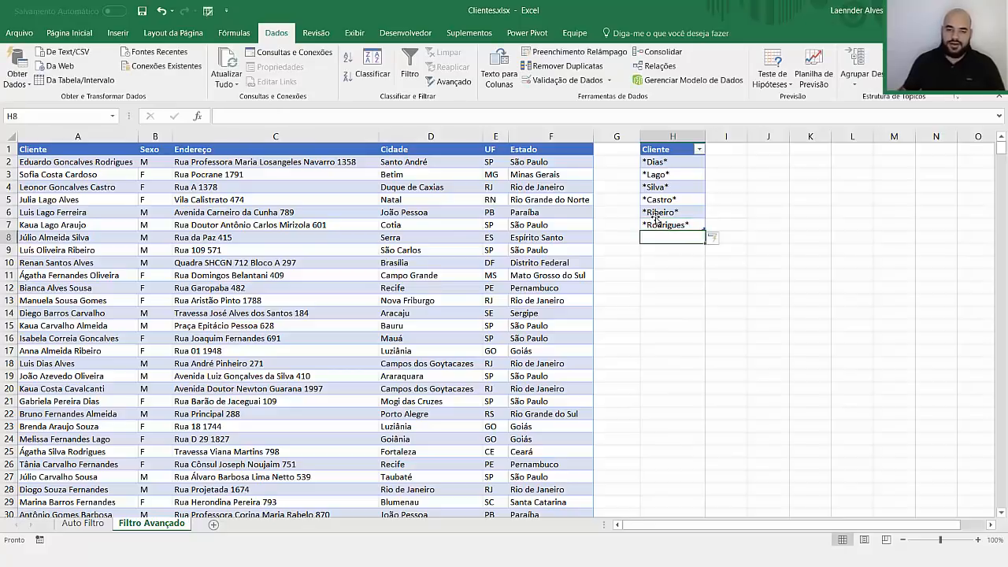
click(441, 237)
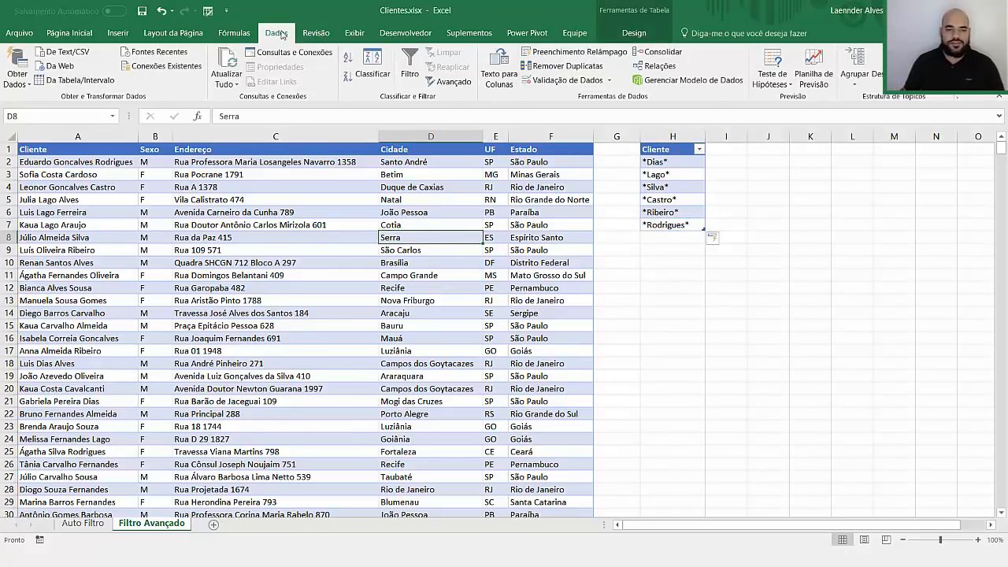
Step: Reopen Advanced Filter and replace the old criteria range with the Cliente column
click(448, 81)
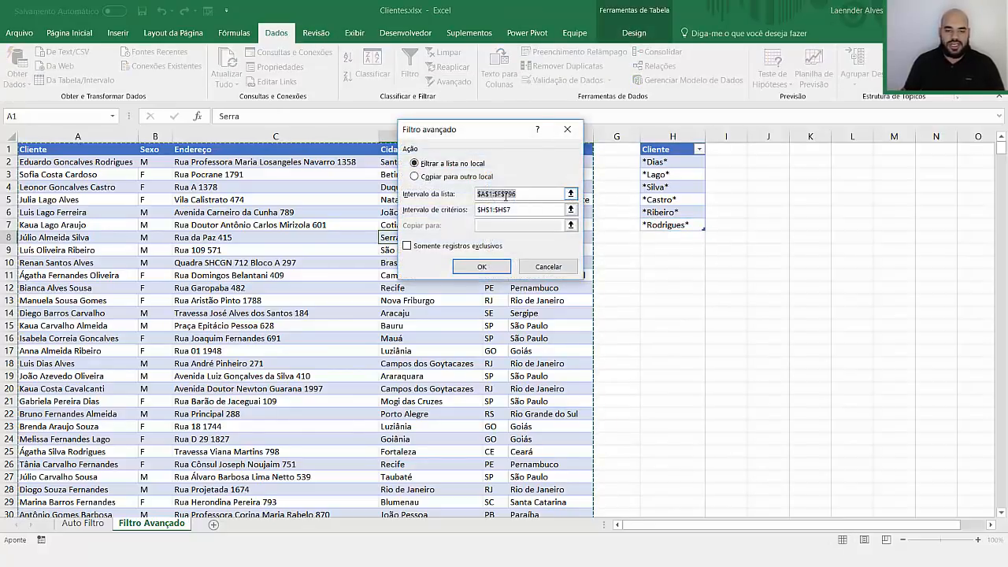
click(508, 210)
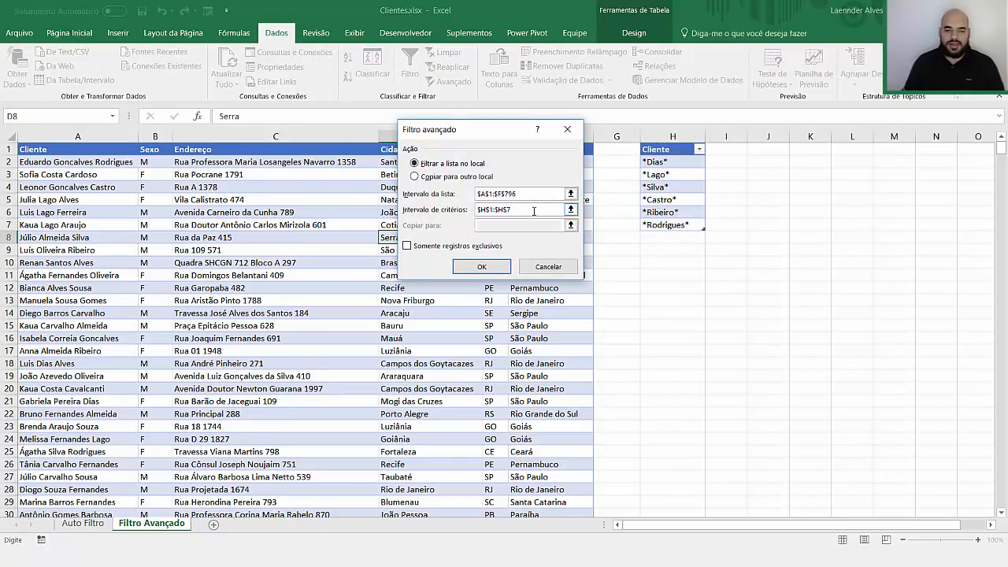
double_click(508, 209)
key(BackSpace)
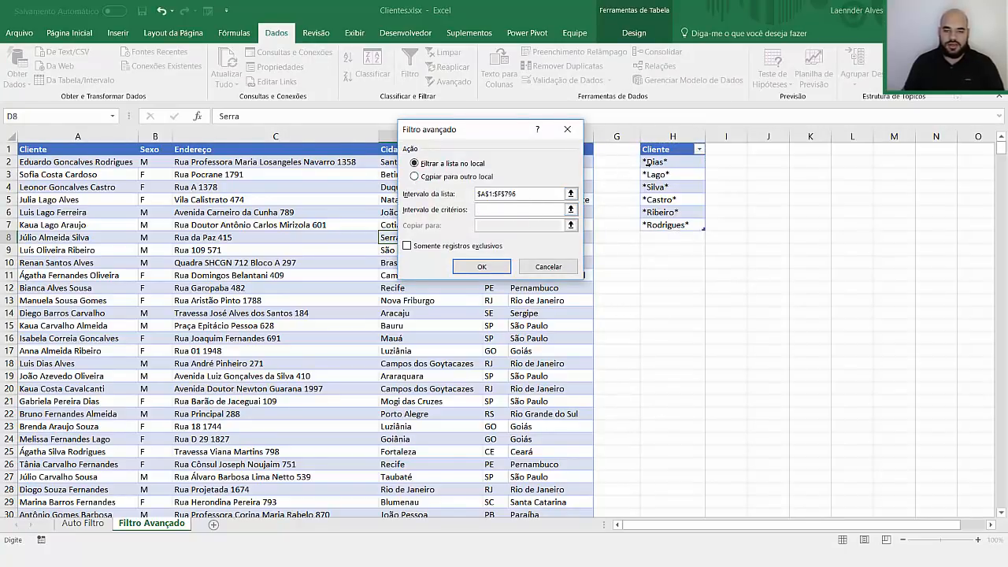
click(664, 143)
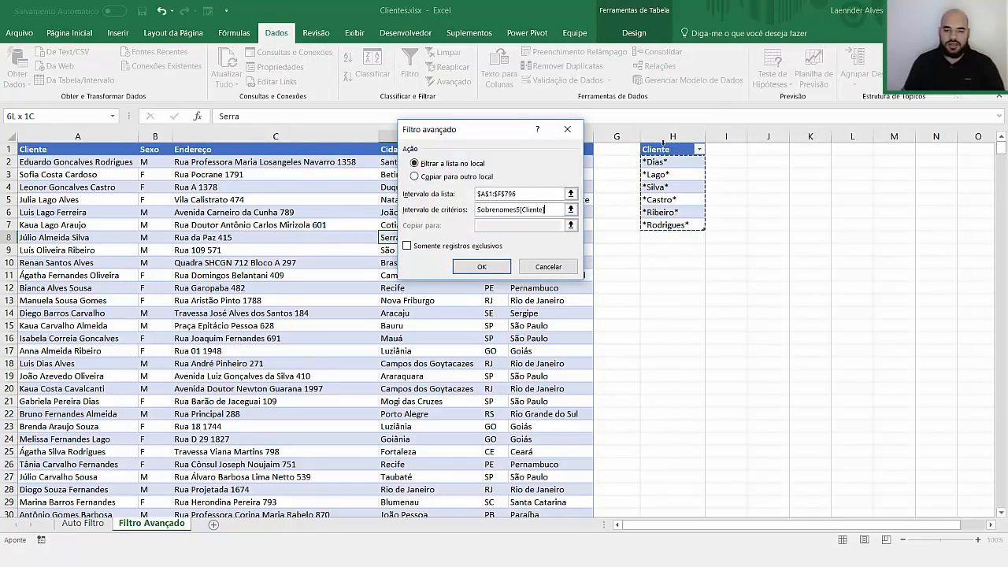
Step: Set the criteria range to H1:H7 on the sheet and apply, showing 289 of 795 records
click(571, 210)
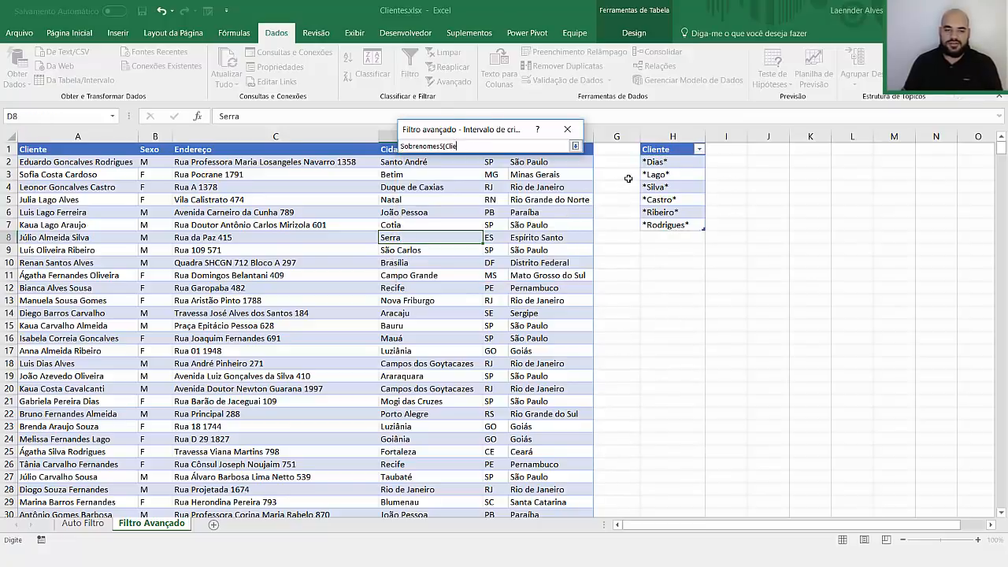
key(BackSpace)
key(BackSpace)
key(BackSpace)
key(BackSpace)
key(BackSpace)
key(BackSpace)
key(BackSpace)
key(BackSpace)
key(BackSpace)
key(BackSpace)
key(BackSpace)
key(BackSpace)
key(BackSpace)
key(BackSpace)
key(BackSpace)
drag(664, 149, 669, 225)
click(576, 148)
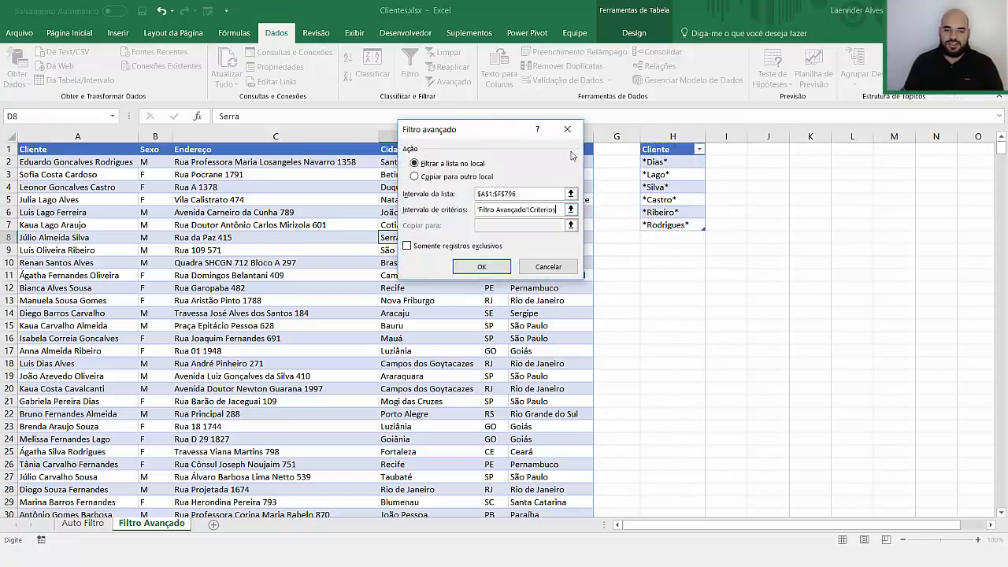
click(486, 266)
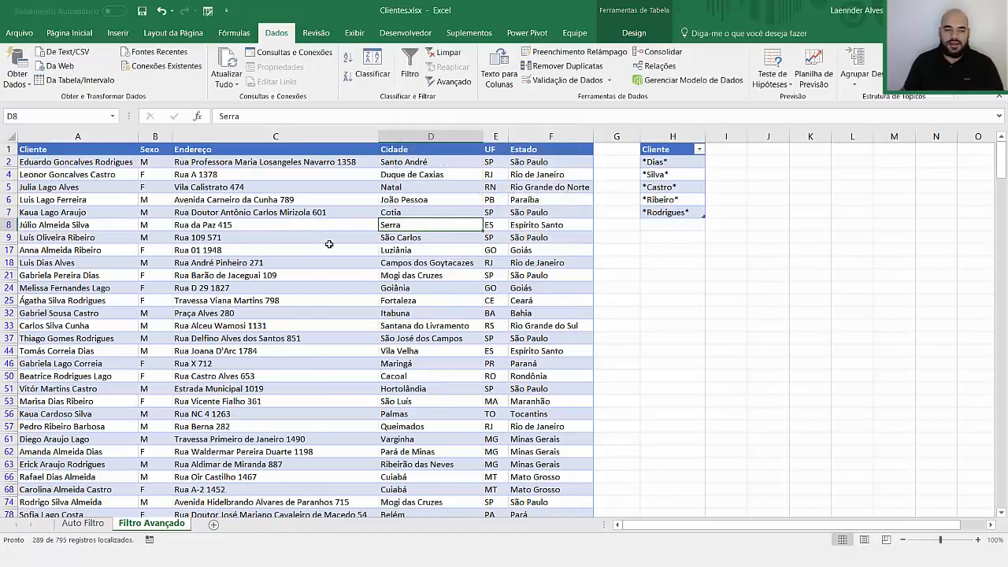
click(87, 196)
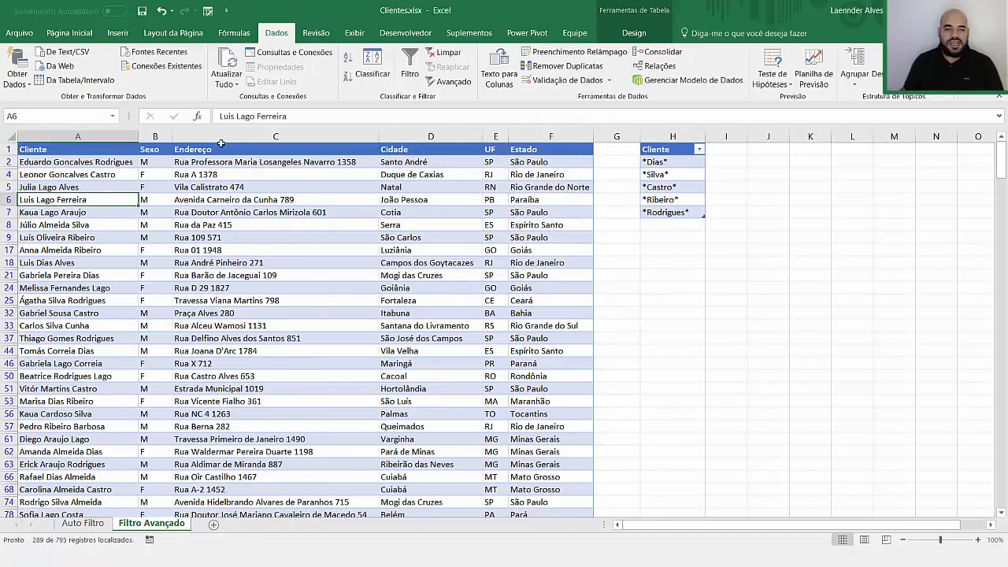
Step: Clear the advanced filter and browse the full client list, selecting C3 and D9
click(445, 53)
click(66, 199)
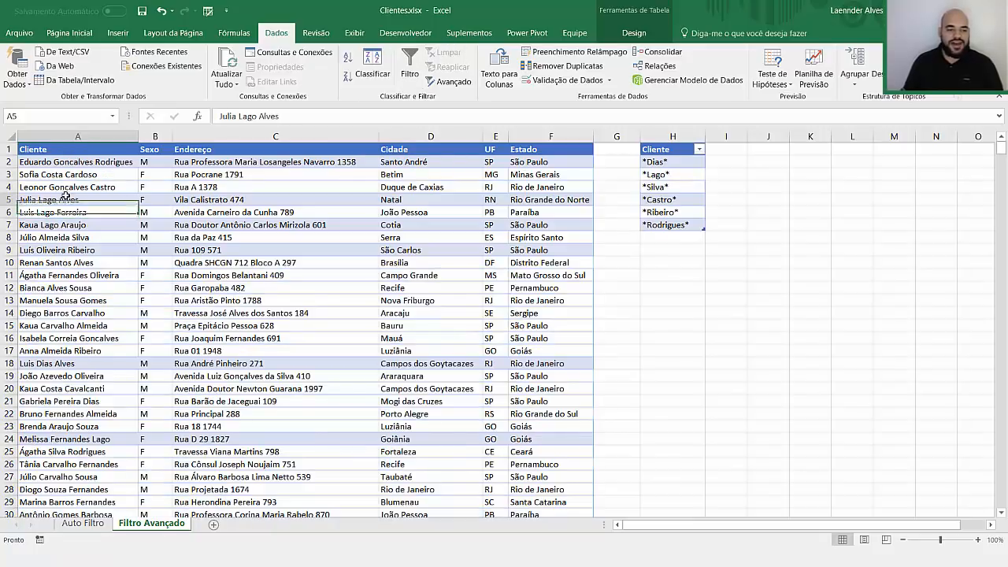
click(67, 224)
click(67, 249)
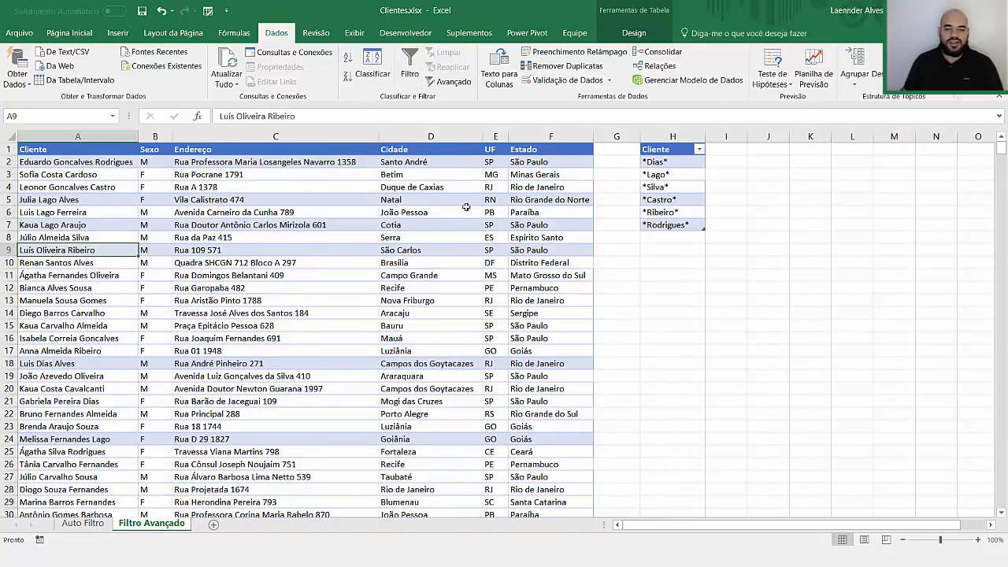
scroll(367, 294, down, 20)
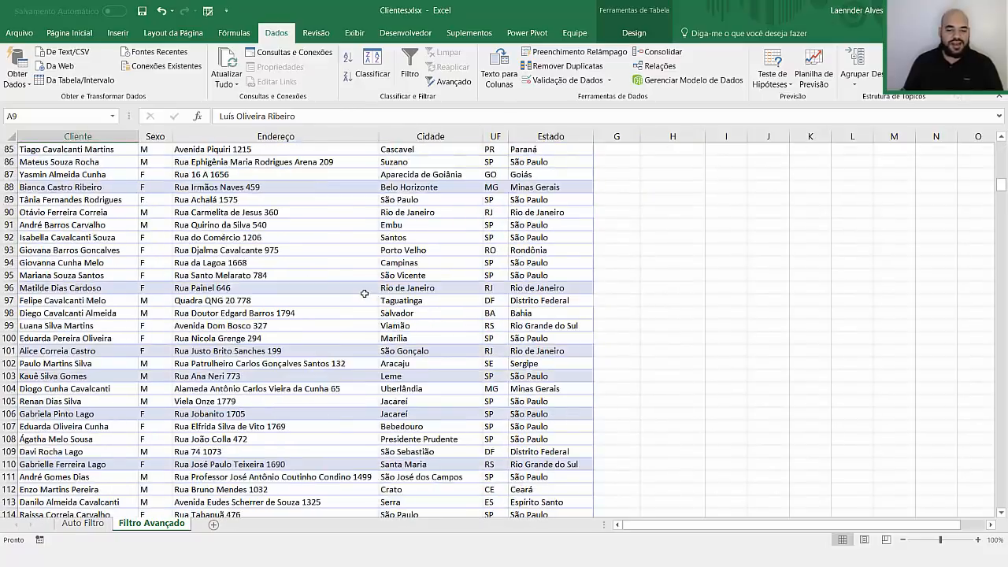
scroll(365, 293, up, 20)
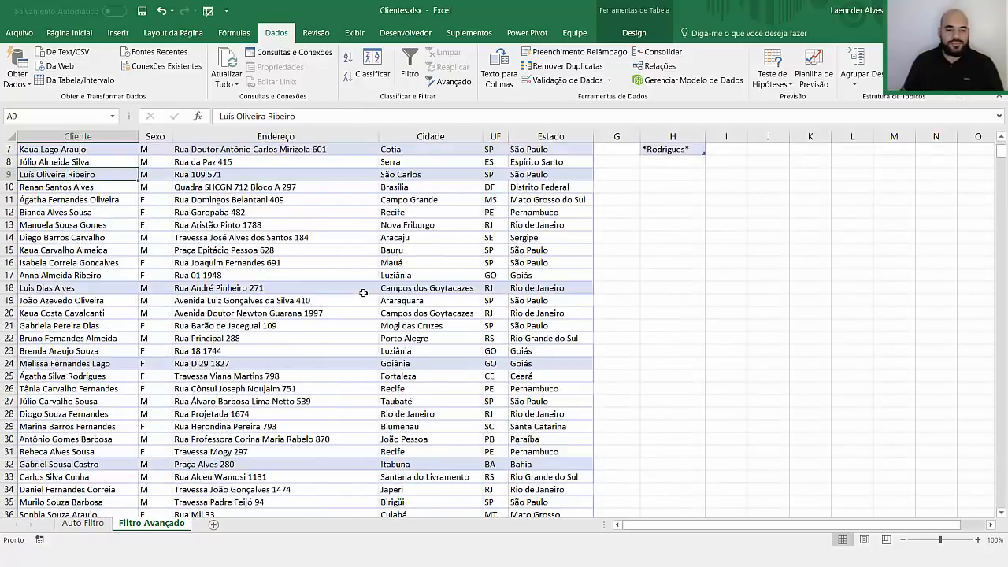
click(367, 177)
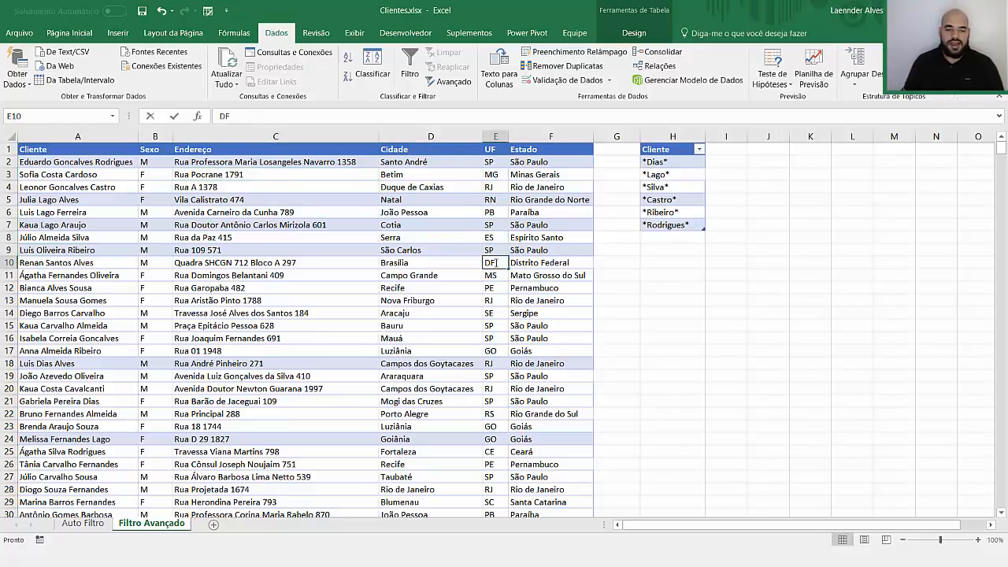
click(649, 287)
click(392, 248)
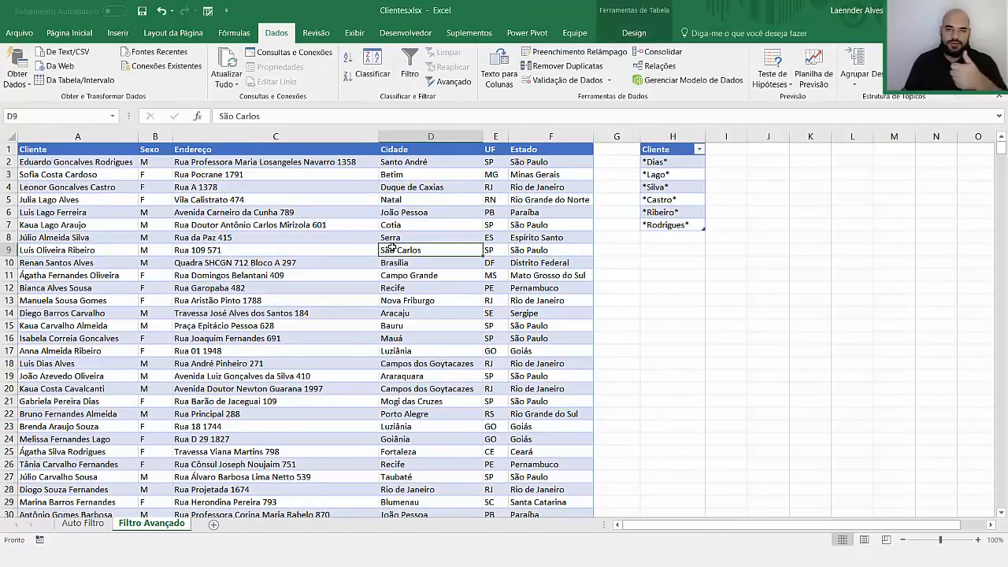